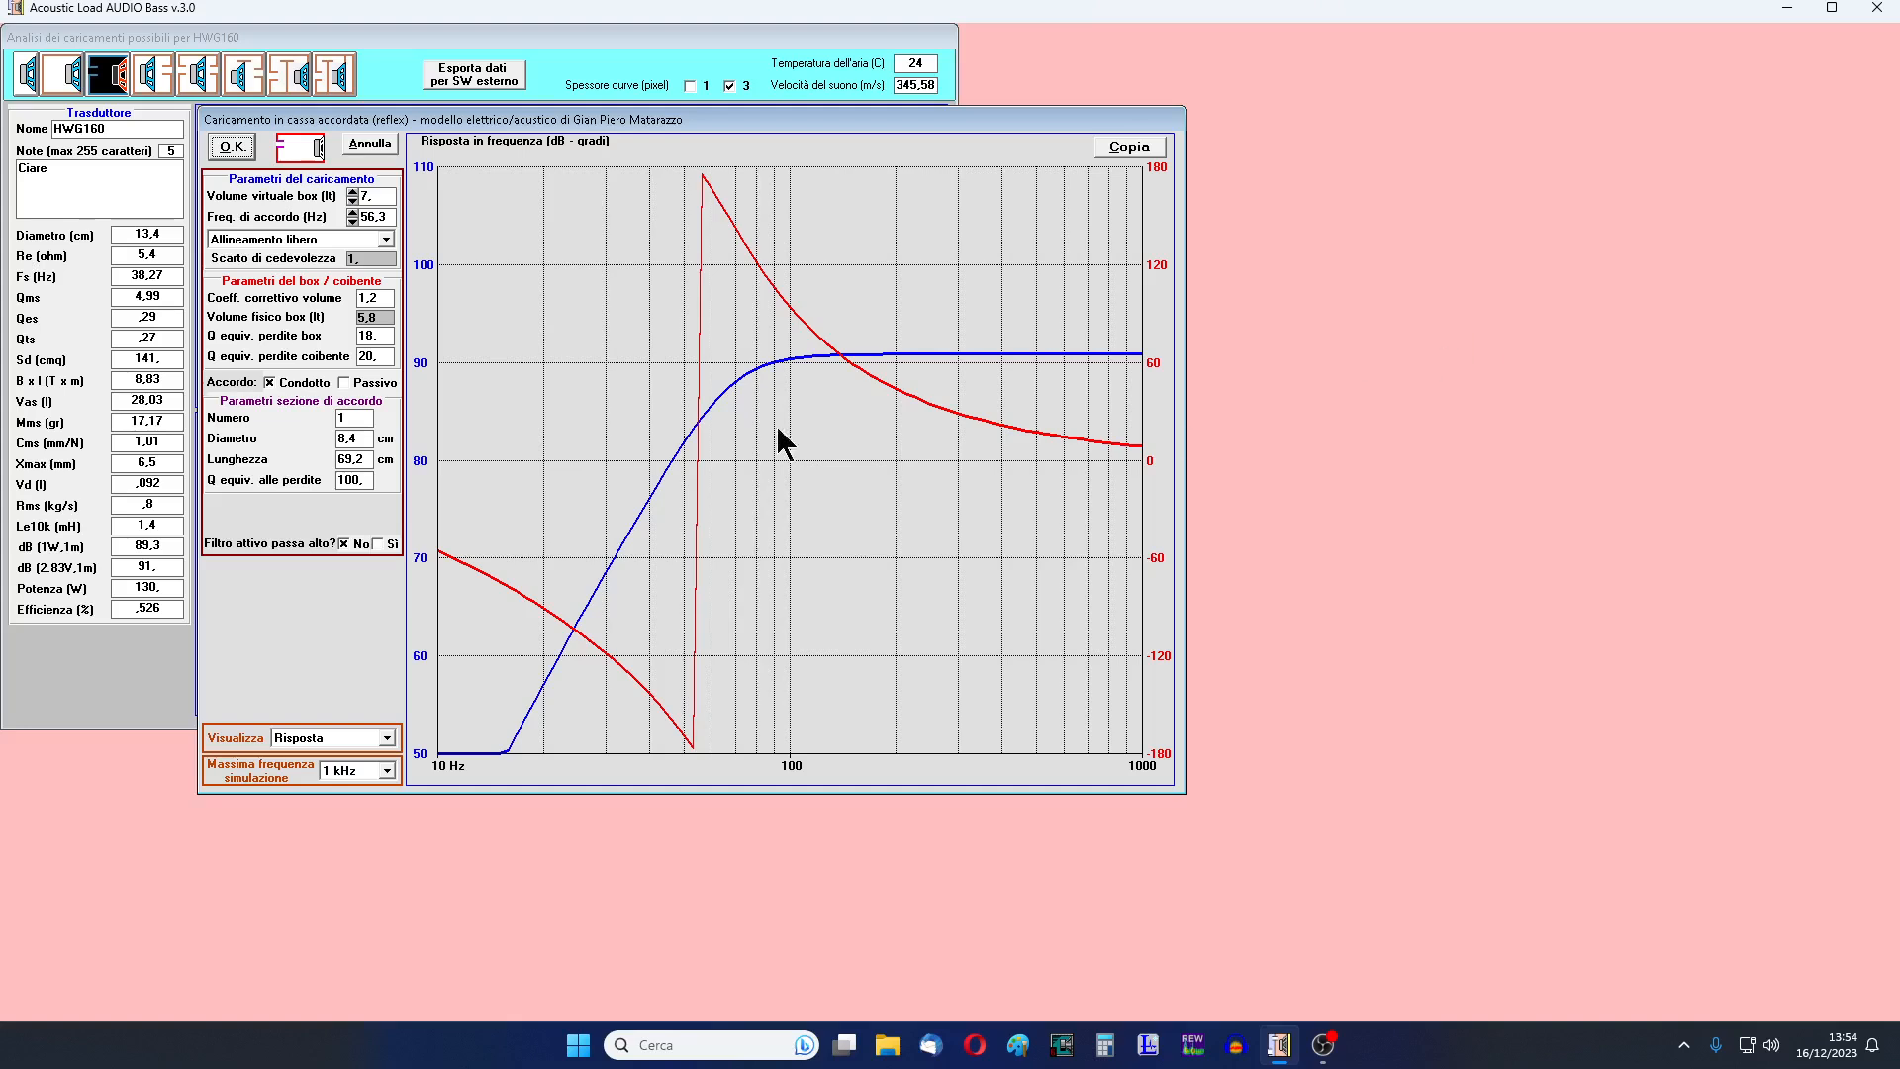
# Review the available box alignments and keep Allineamento libero, checking the box volume correction coefficient.
pyautogui.click(388, 242)
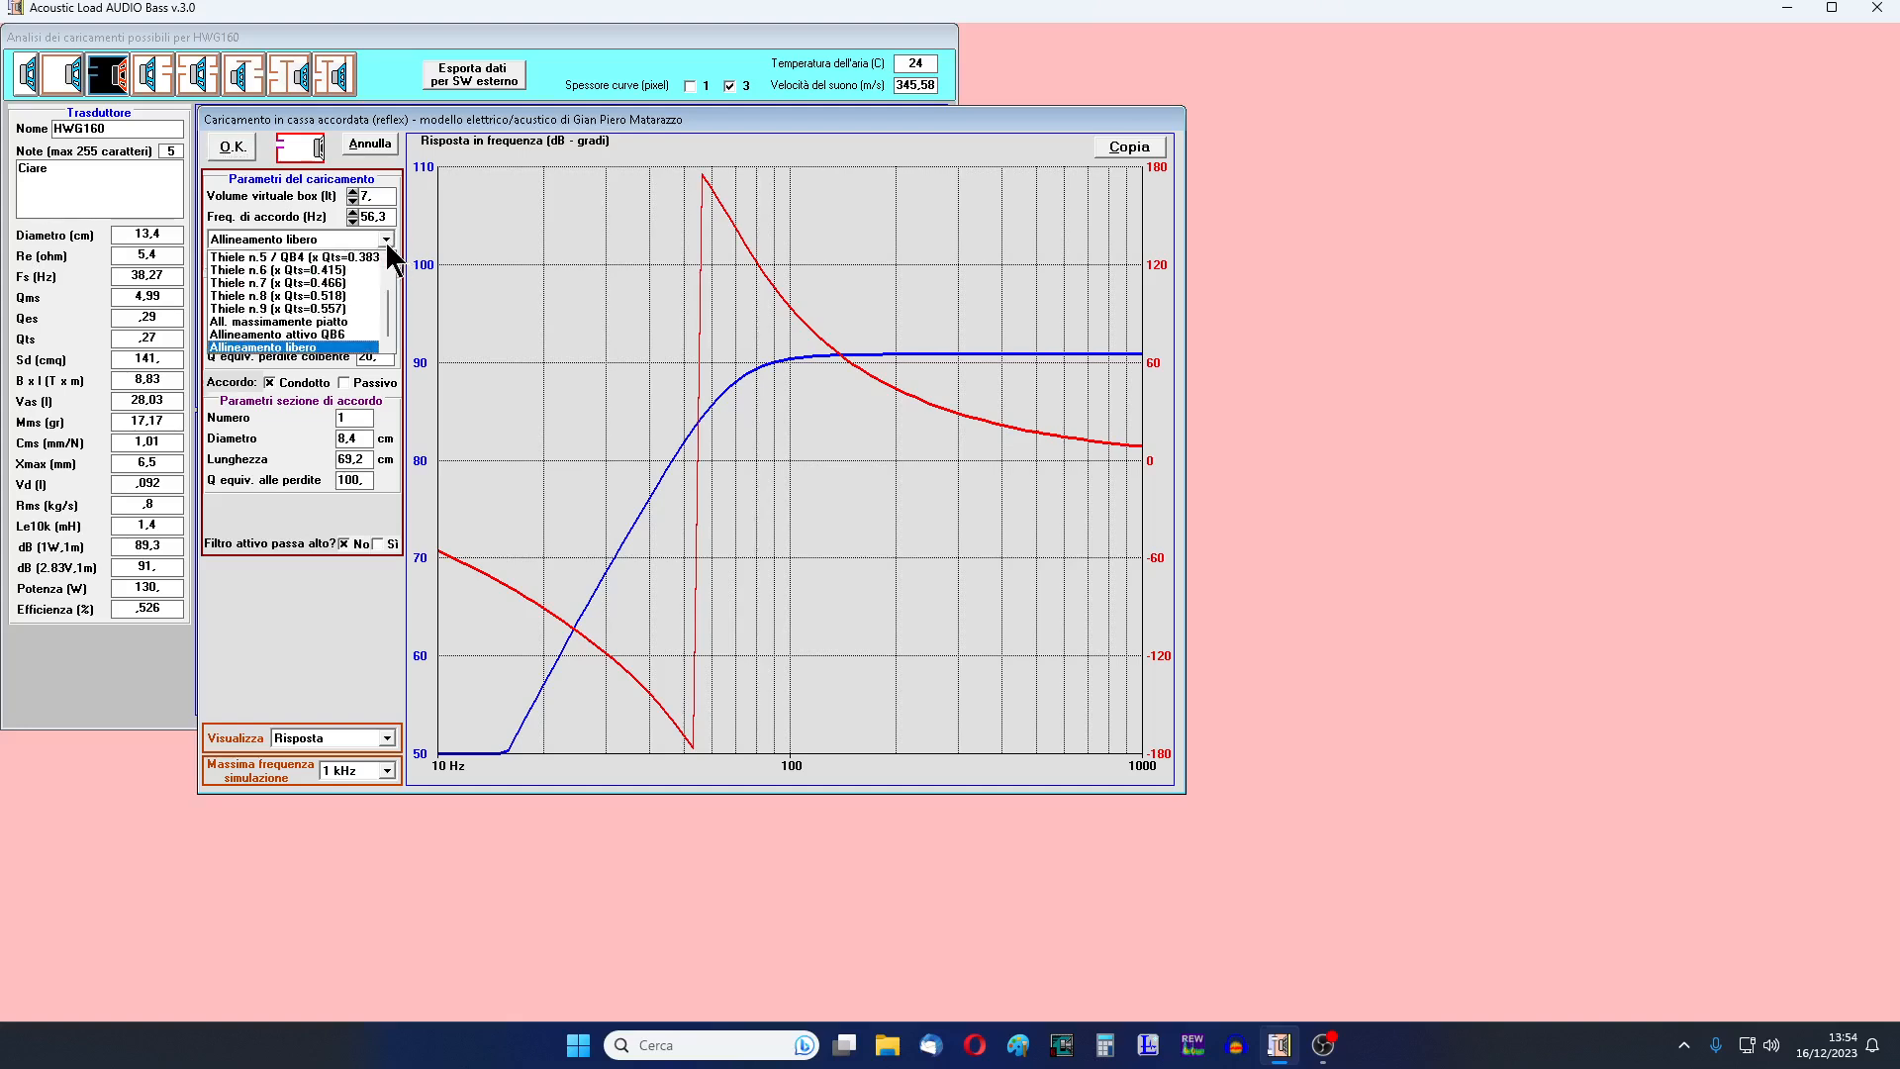
pyautogui.click(314, 348)
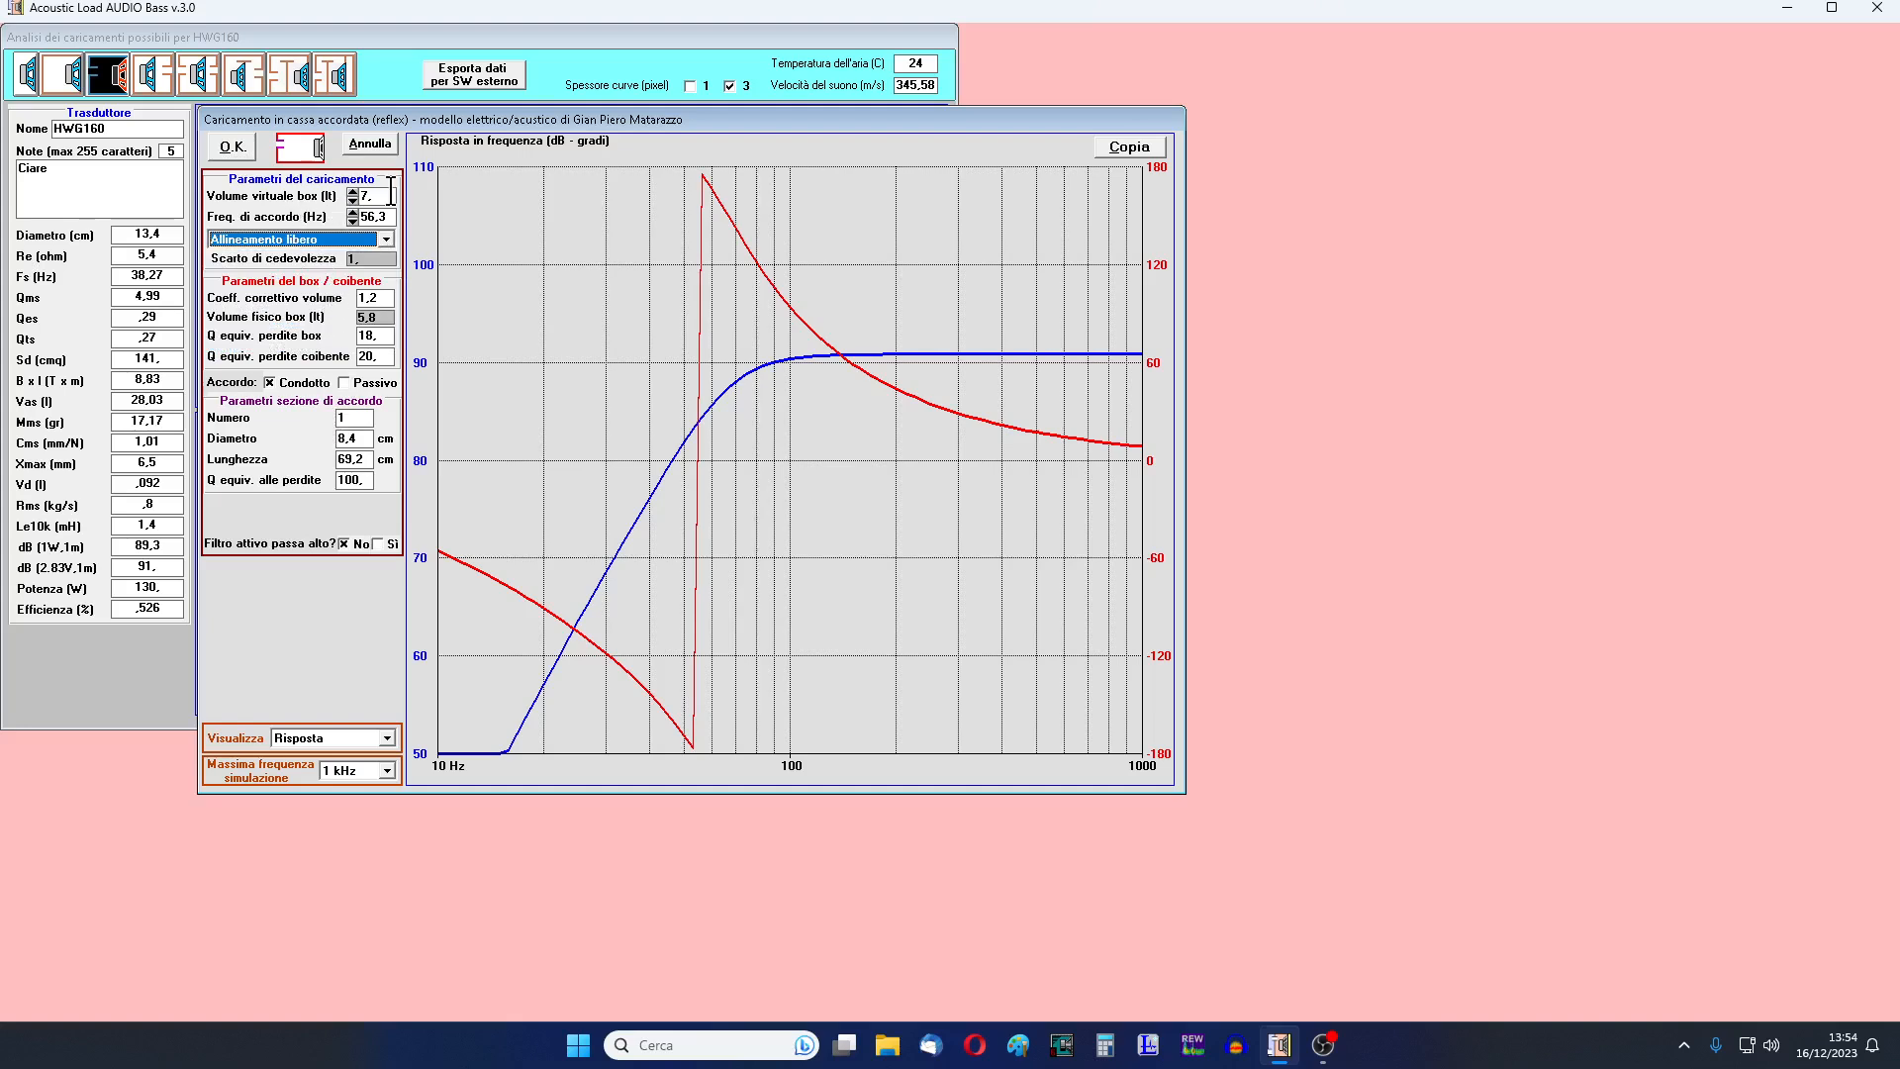
pyautogui.click(374, 298)
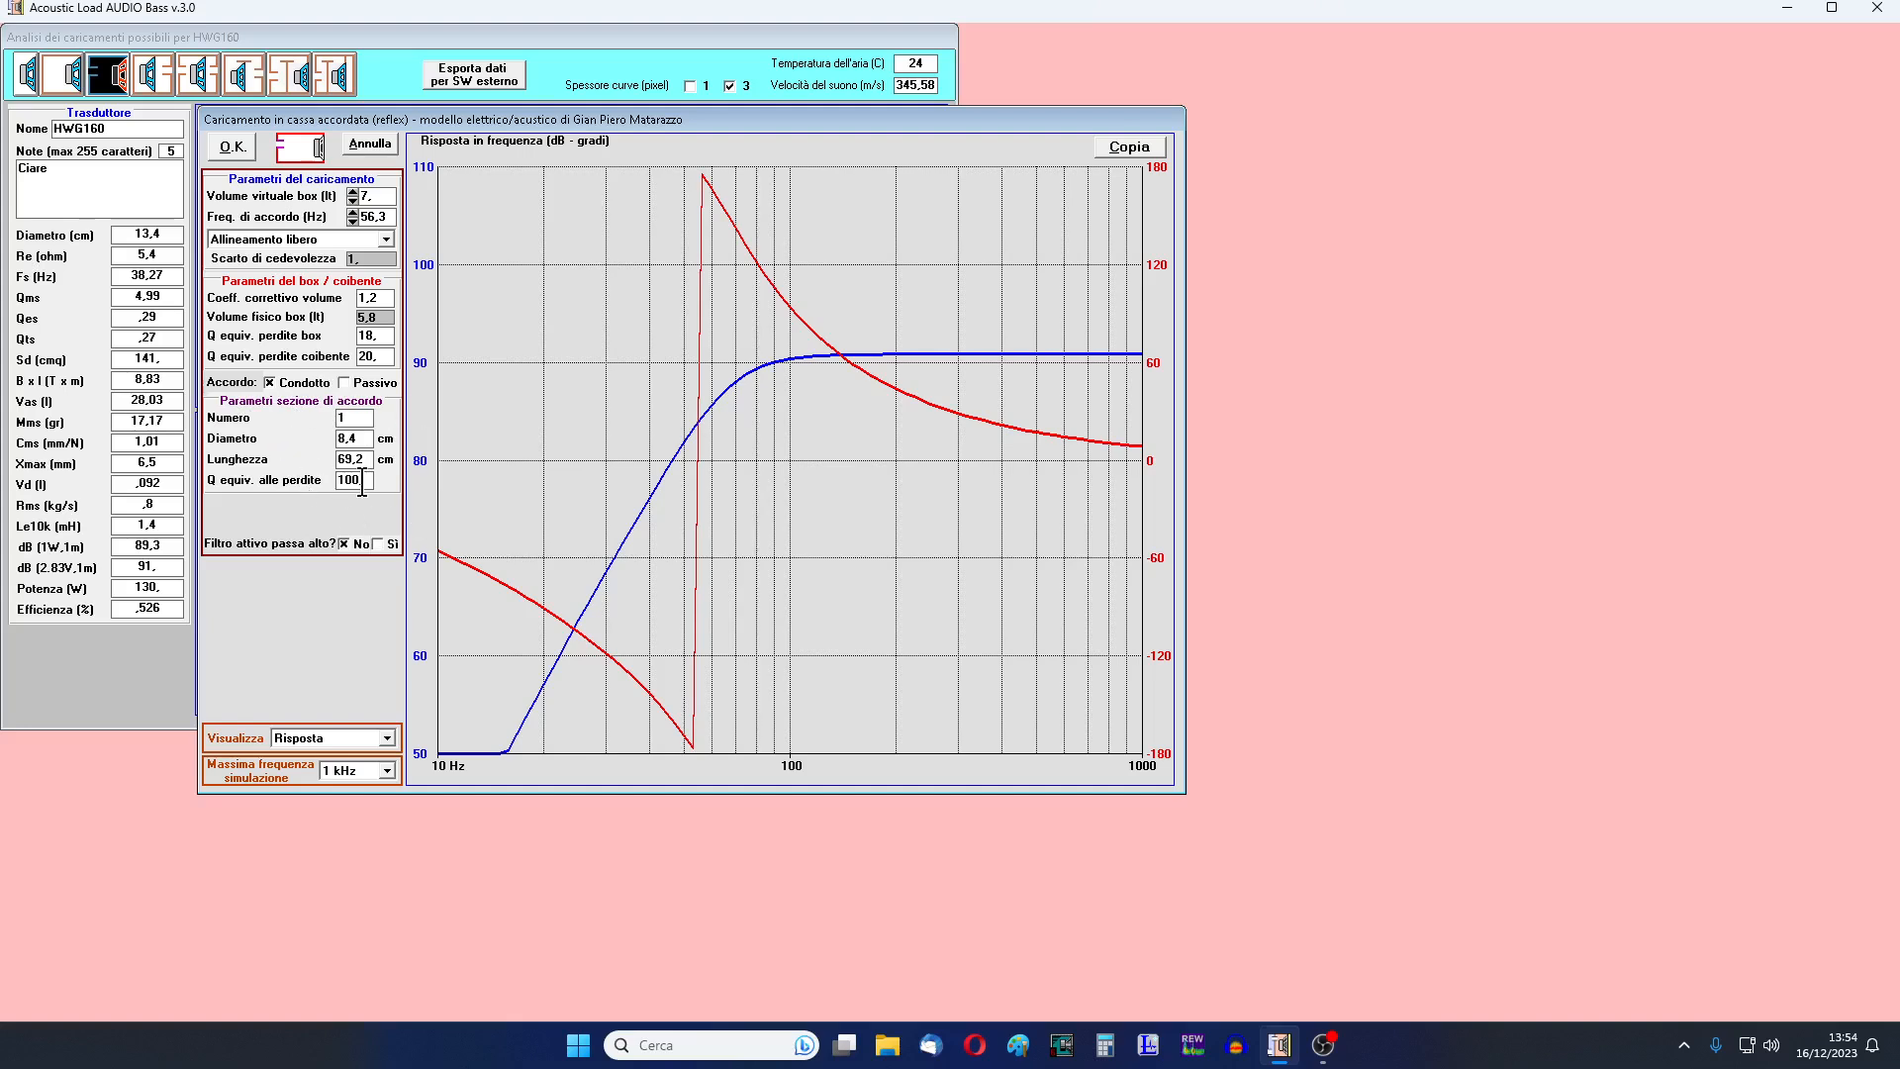
# Set the number of tuning ducts to 10 and check the duct diameter and length.
pyautogui.doubleClick(353, 424)
pyautogui.write('10')
pyautogui.moveTo(357, 421); pyautogui.dragTo(304, 424)
pyautogui.press('Tab')
pyautogui.moveTo(365, 463); pyautogui.dragTo(330, 461)
pyautogui.moveTo(364, 437); pyautogui.dragTo(306, 436)
pyautogui.moveTo(368, 460); pyautogui.dragTo(328, 442)
# Set the number of tuning ducts to 1.
pyautogui.click(340, 418)
pyautogui.moveTo(364, 418); pyautogui.dragTo(330, 420)
pyautogui.write('1')
# Set the tuning duct's diameter to 7 cm.
pyautogui.moveTo(361, 418)
pyautogui.mouseDown()
pyautogui.moveTo(335, 418)
pyautogui.moveTo(337, 438)
pyautogui.mouseUp()
pyautogui.moveTo(367, 459)
pyautogui.mouseDown()
pyautogui.moveTo(309, 459)
pyautogui.moveTo(335, 438)
pyautogui.mouseUp()
pyautogui.write('7')
pyautogui.press('Return')
# Set the tuning duct's diameter to 5 cm and accept the value outside the recommended limits.
pyautogui.moveTo(356, 439); pyautogui.dragTo(324, 439)
pyautogui.write('5')
pyautogui.press('Return')
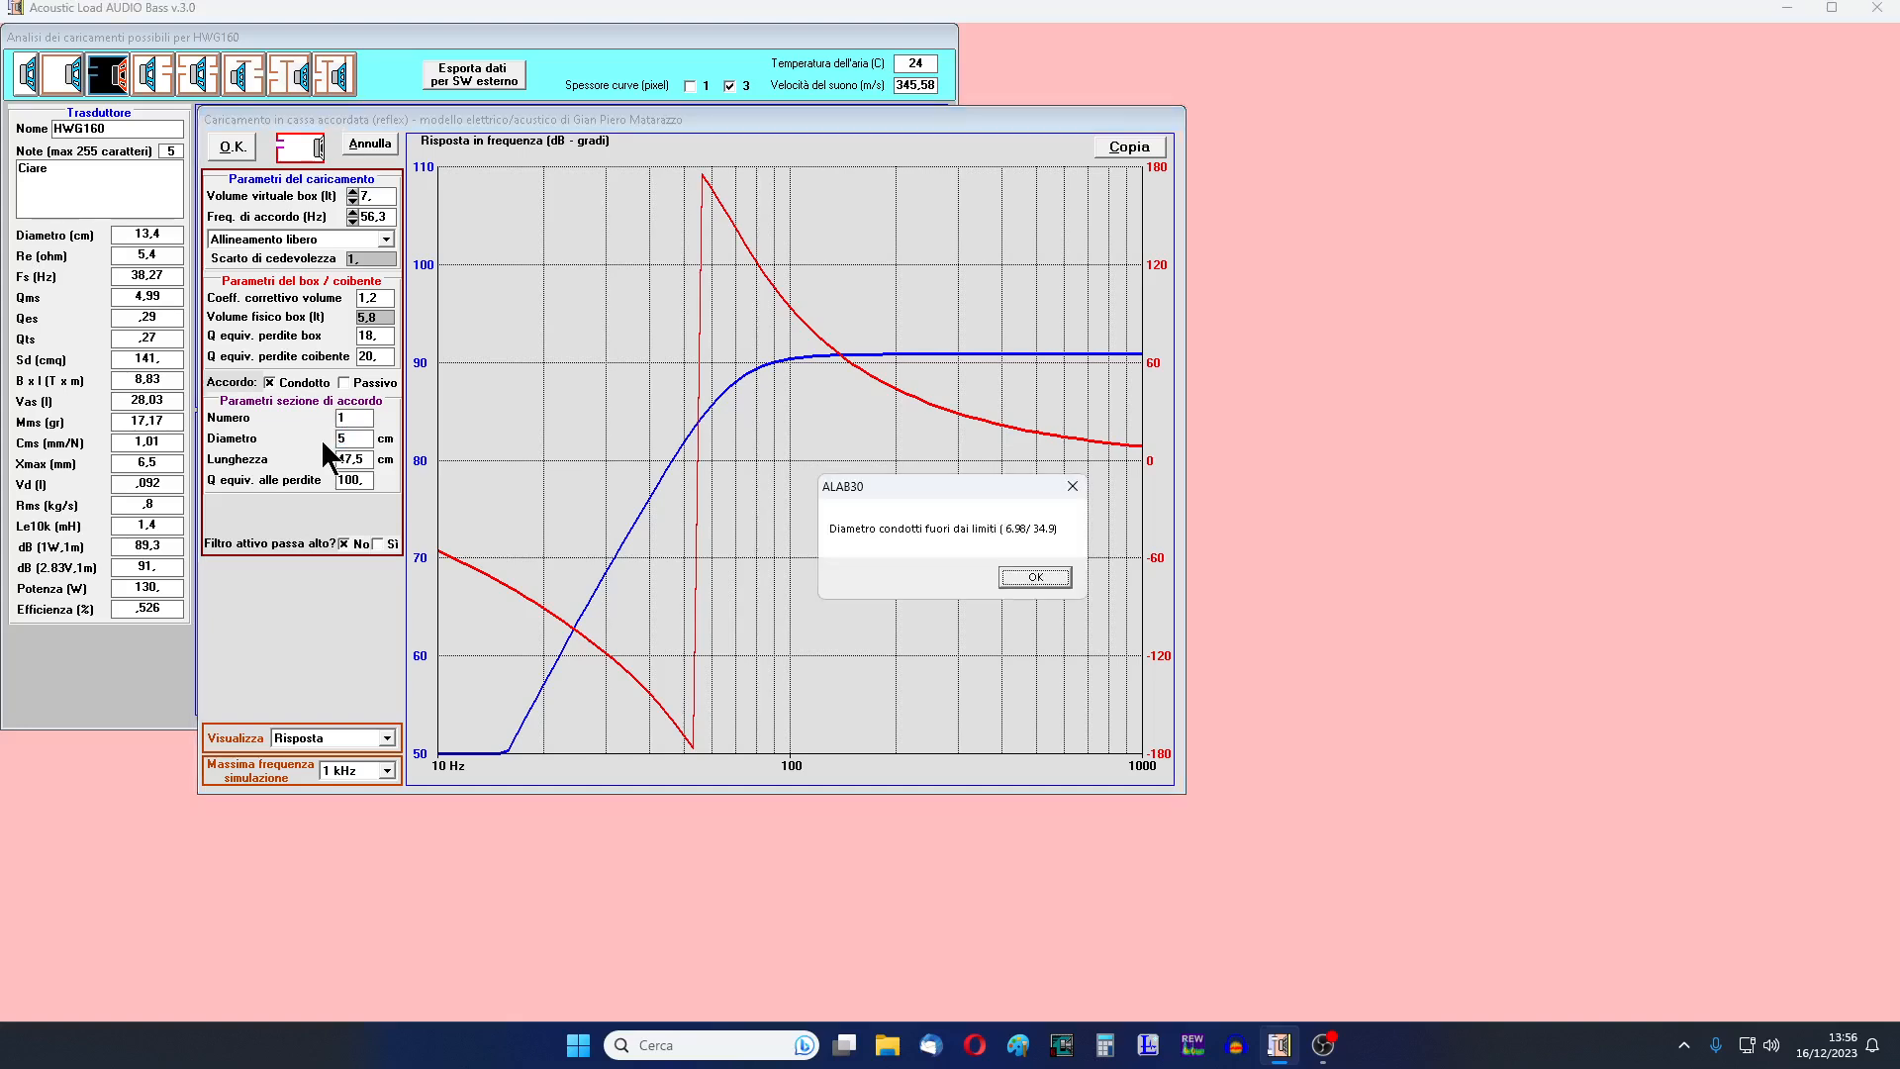
pyautogui.press('Return')
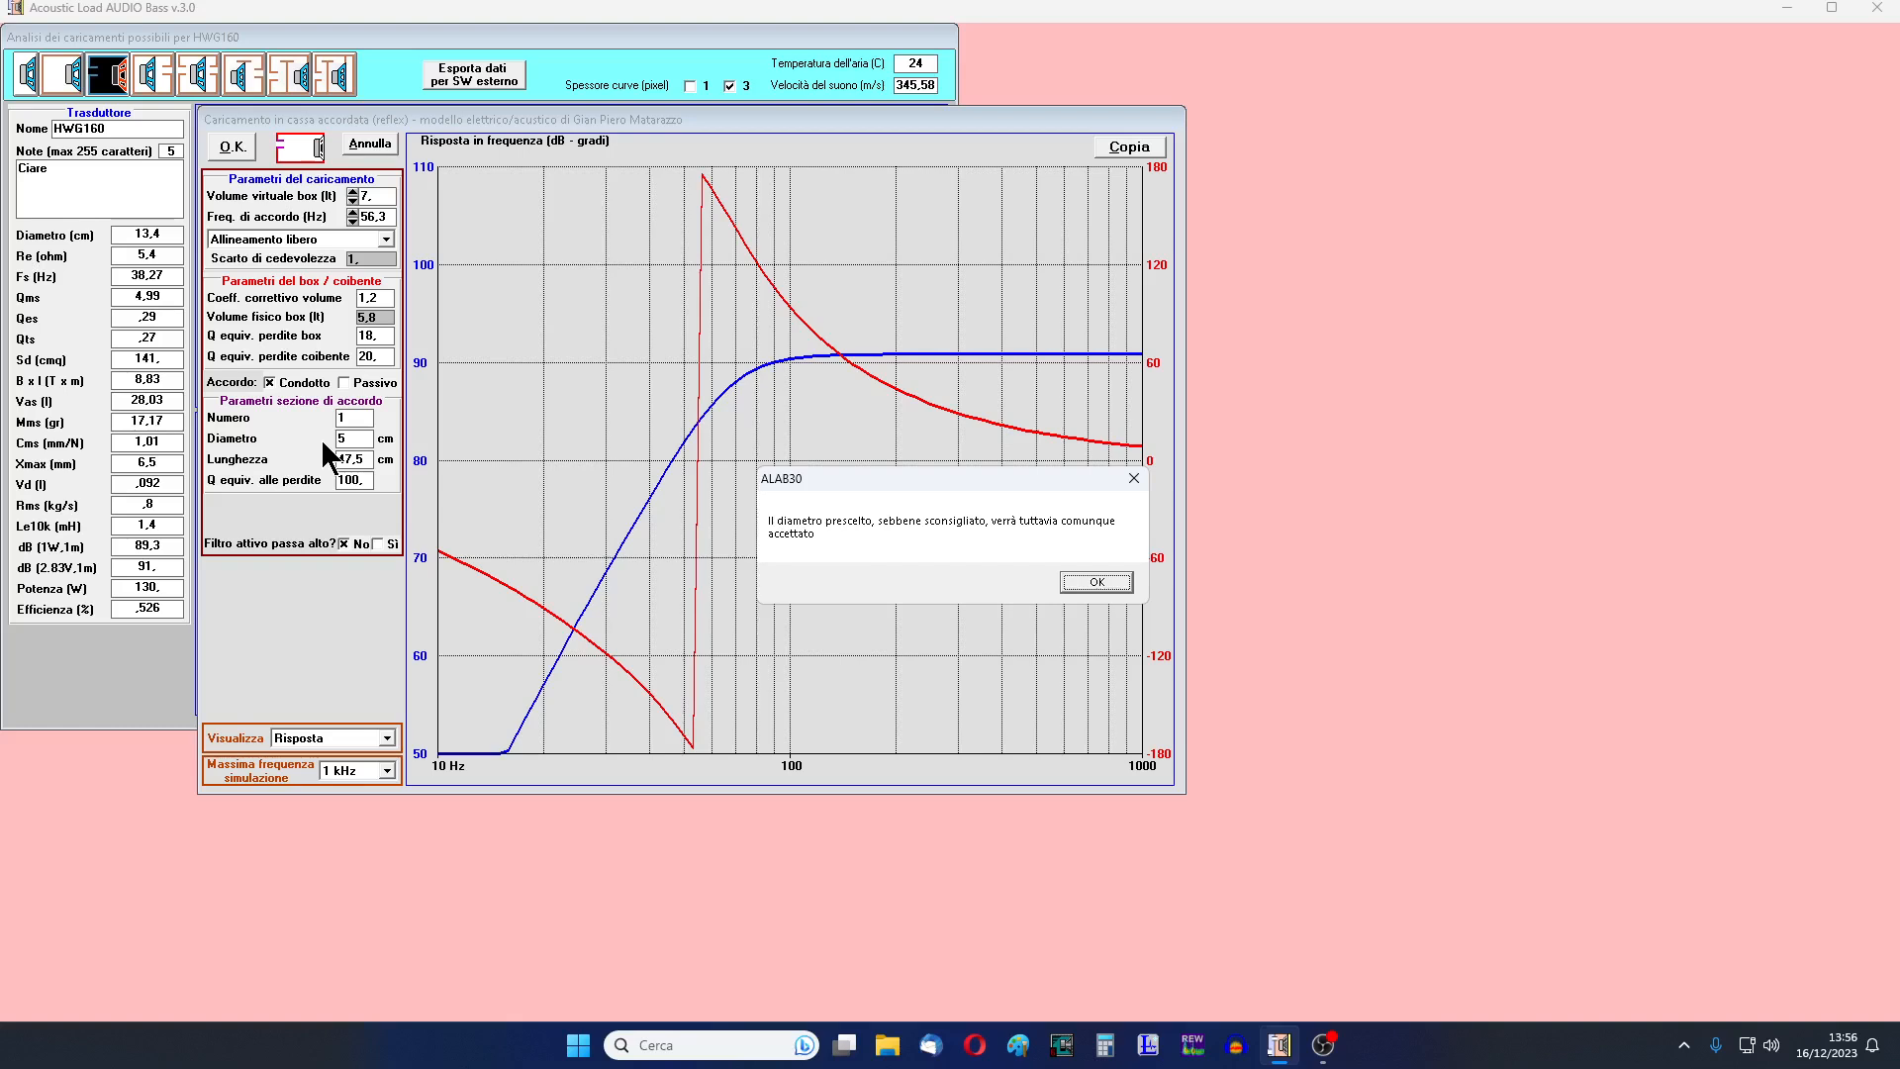
pyautogui.click(1118, 584)
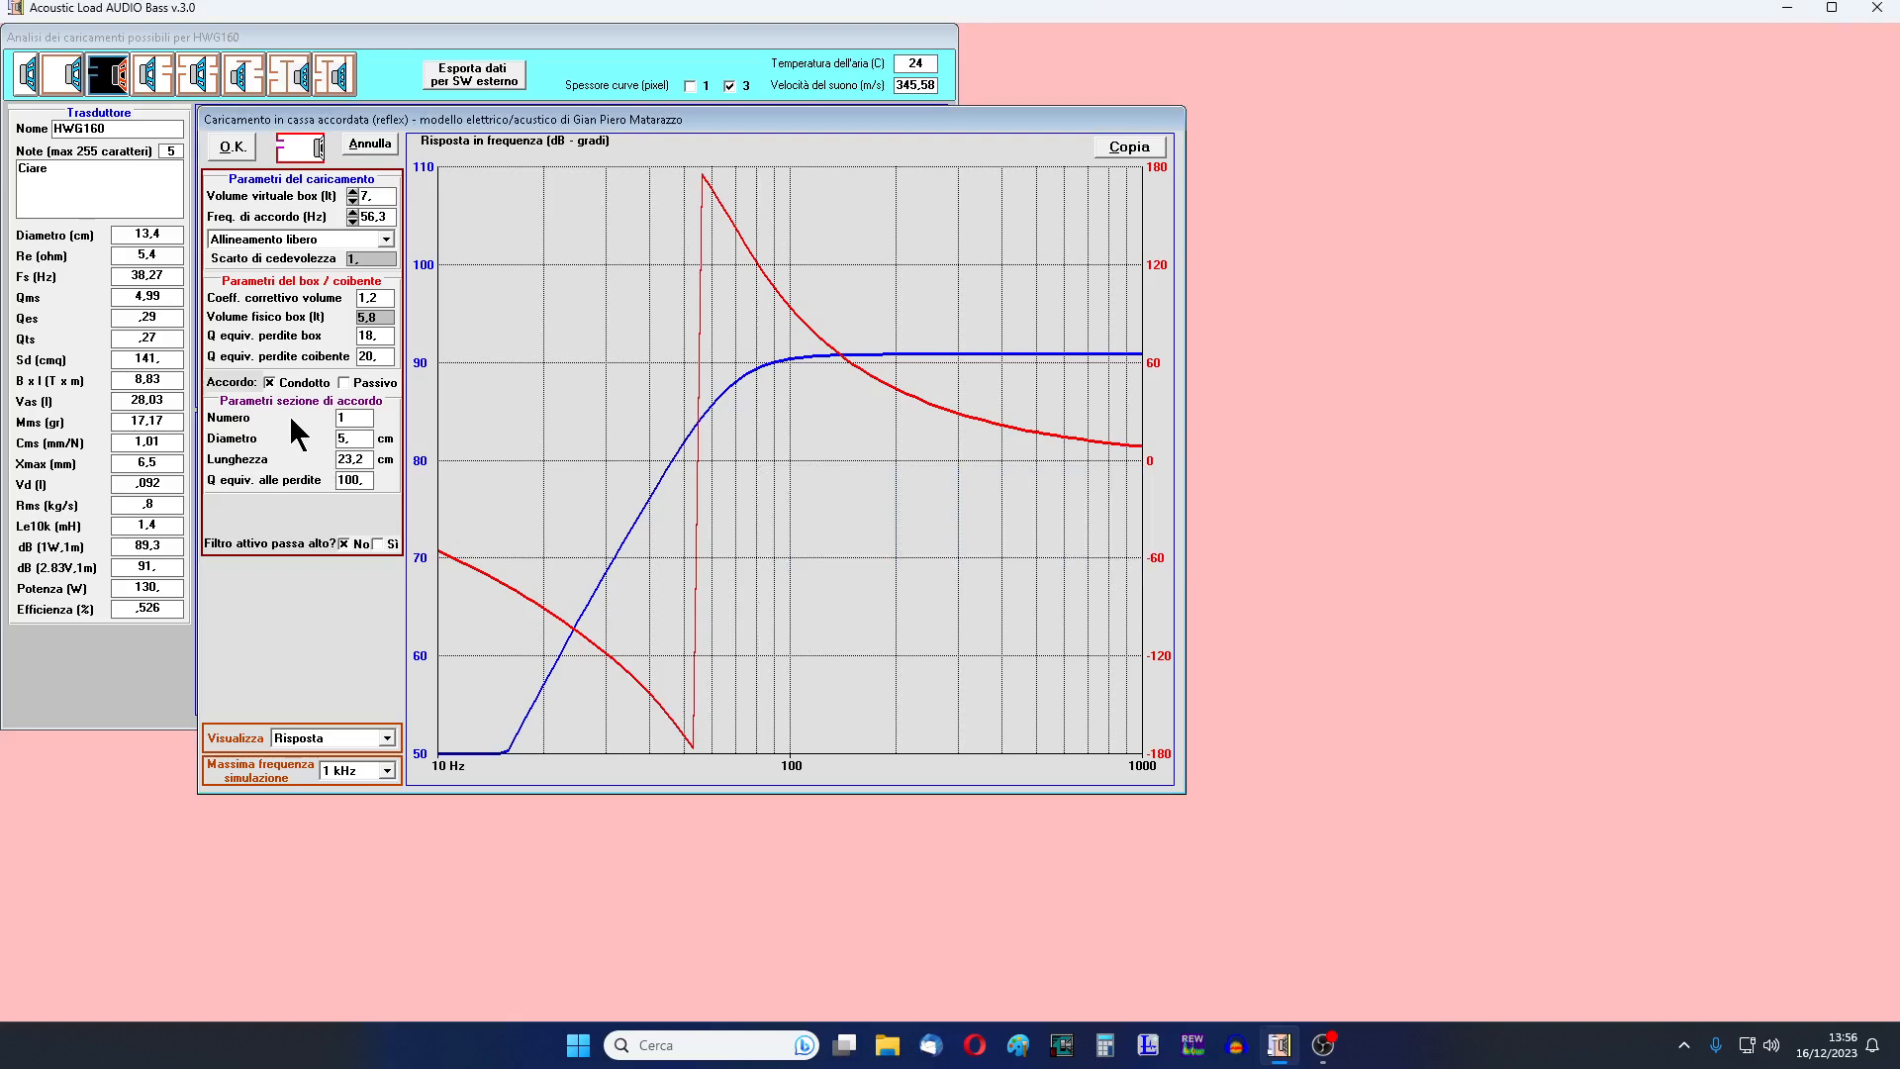
# Check the duct's diameter and length, accepting the out-of-range 5 cm diameter each time it is flagged.
pyautogui.moveTo(358, 438); pyautogui.dragTo(318, 437)
pyautogui.click(365, 457)
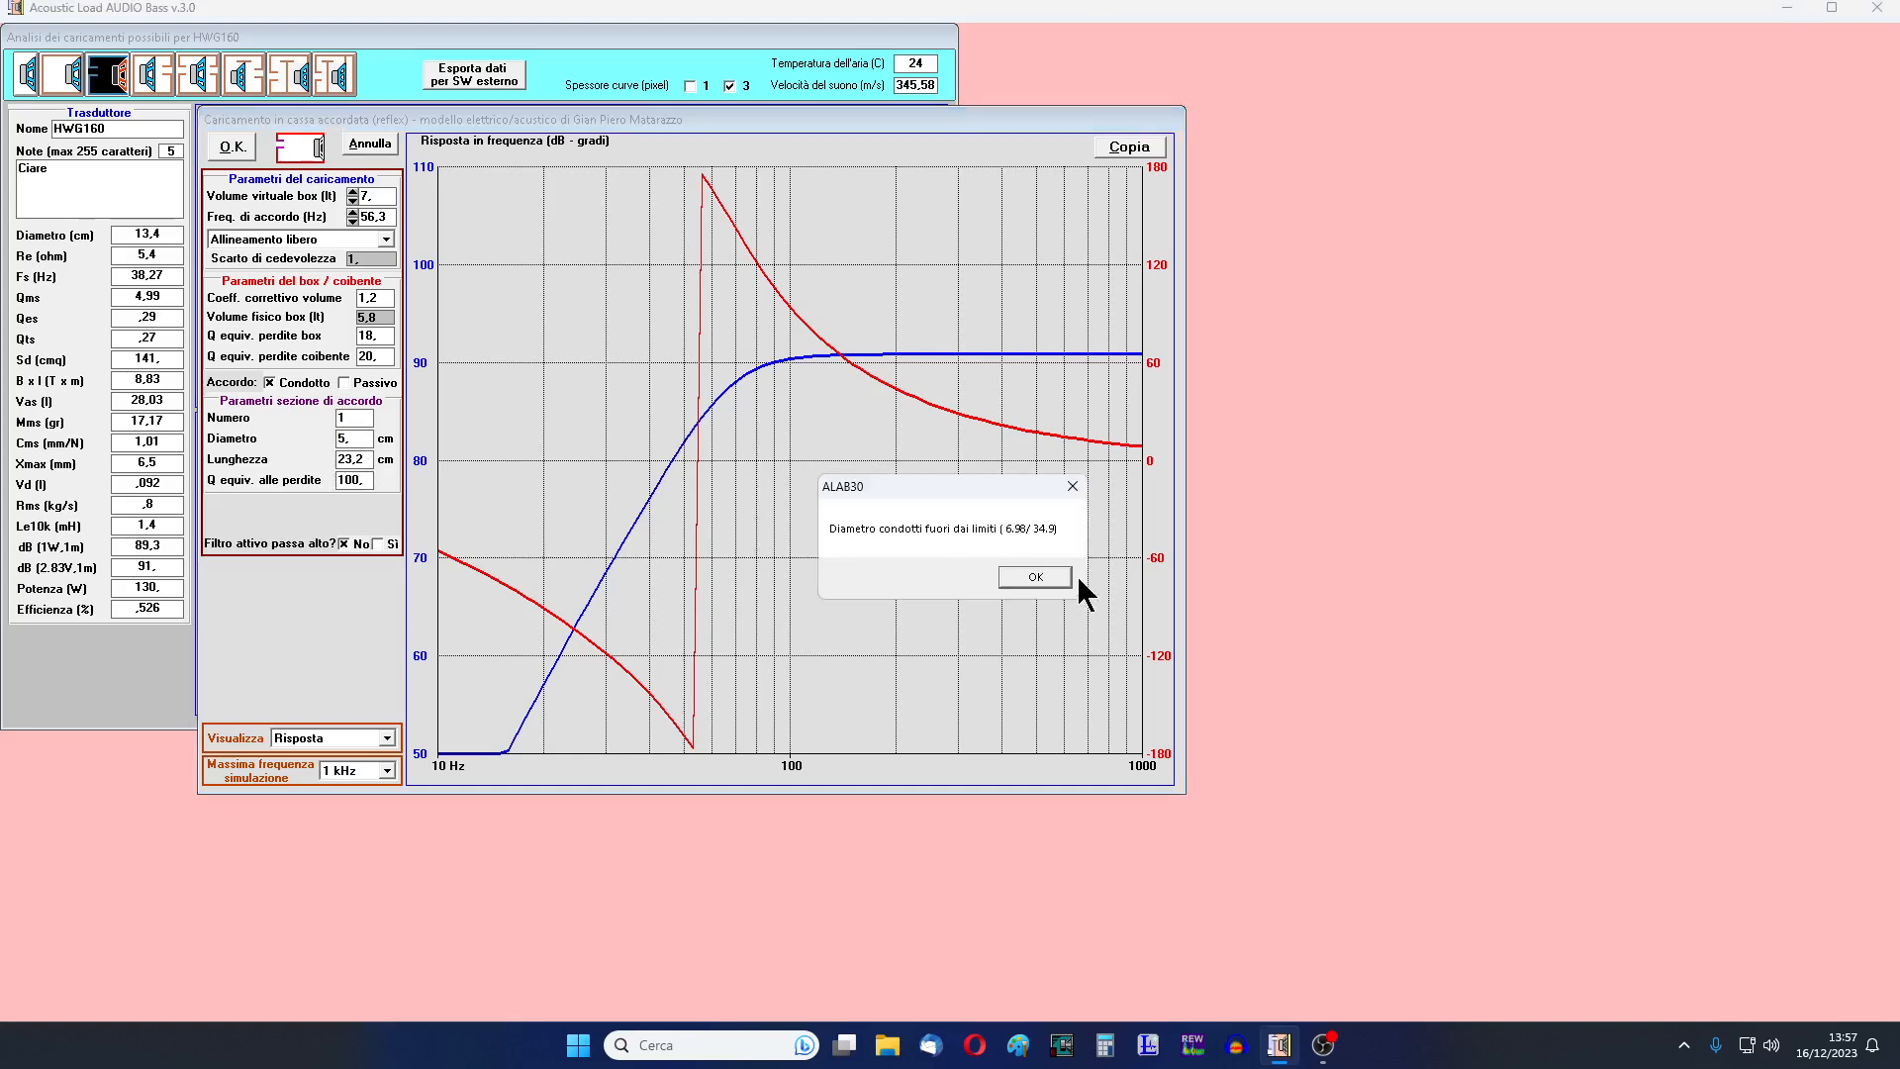
pyautogui.click(1034, 577)
pyautogui.click(1078, 584)
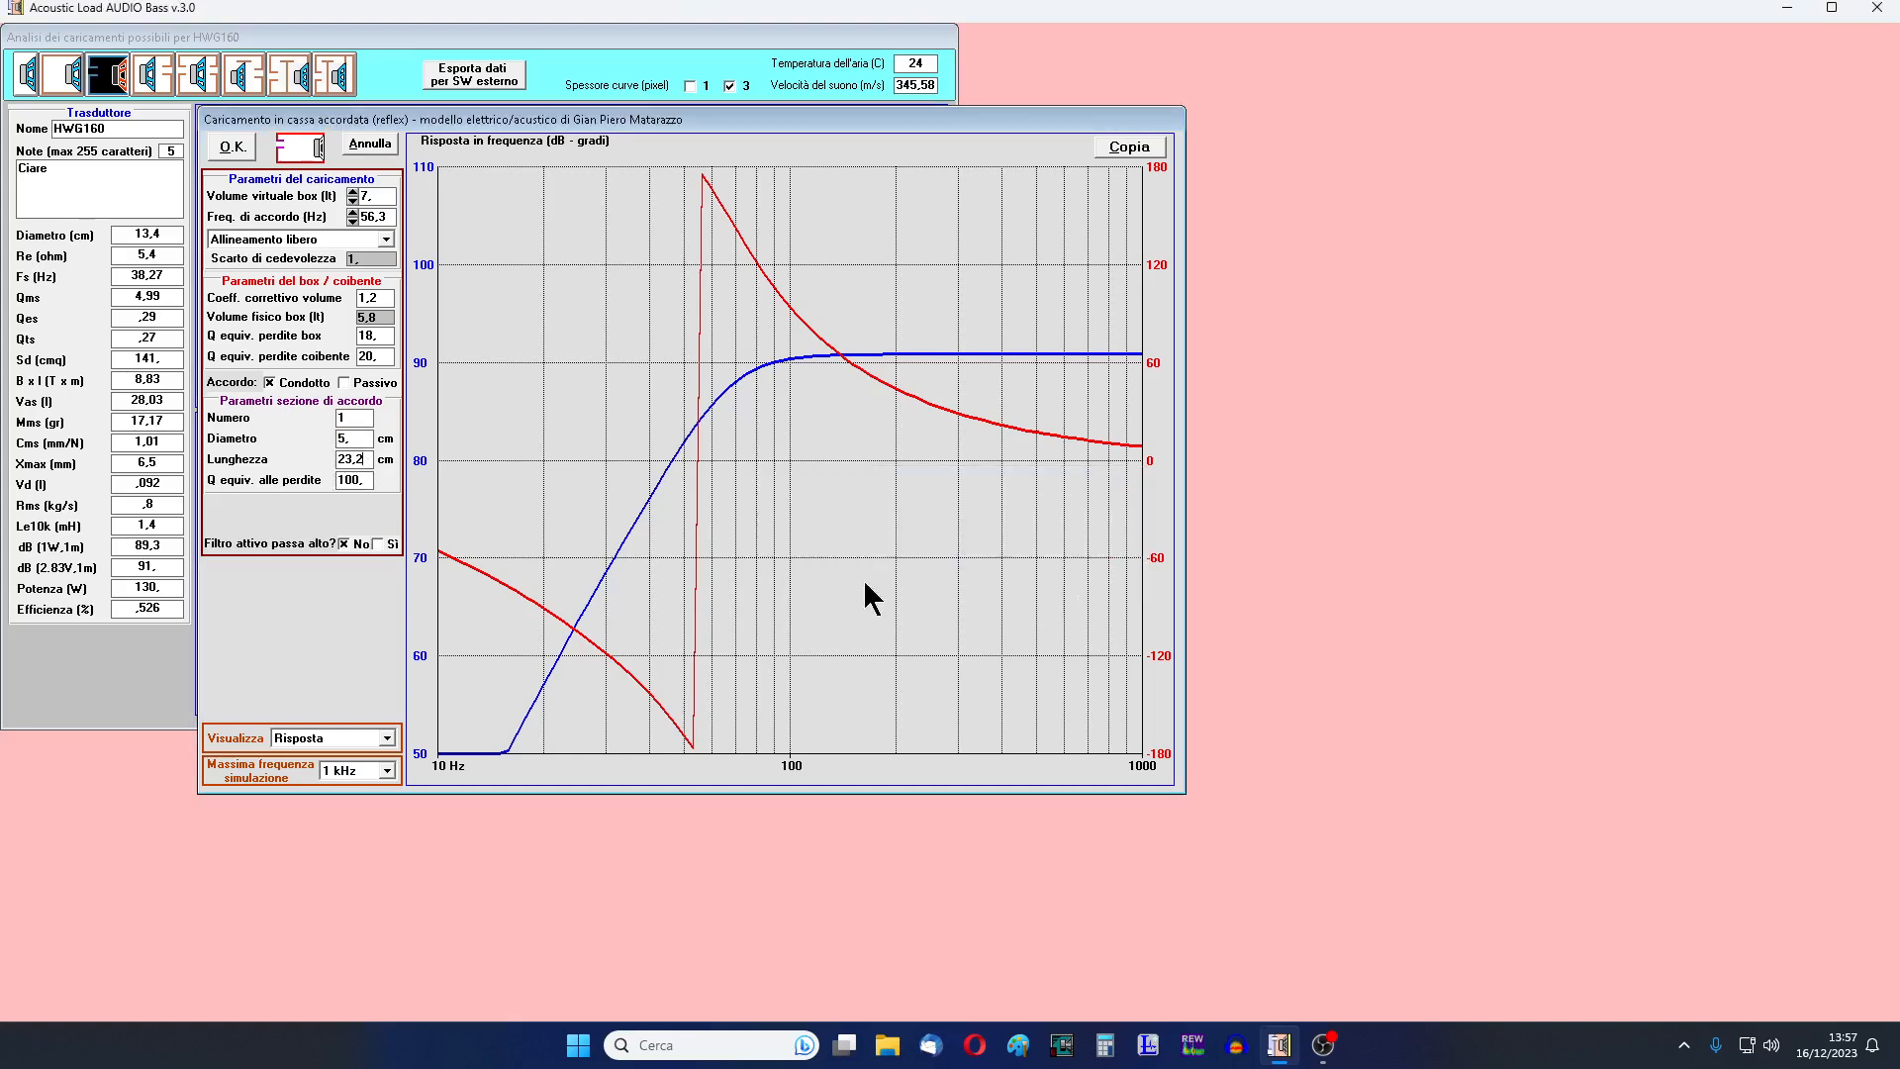
pyautogui.click(343, 451)
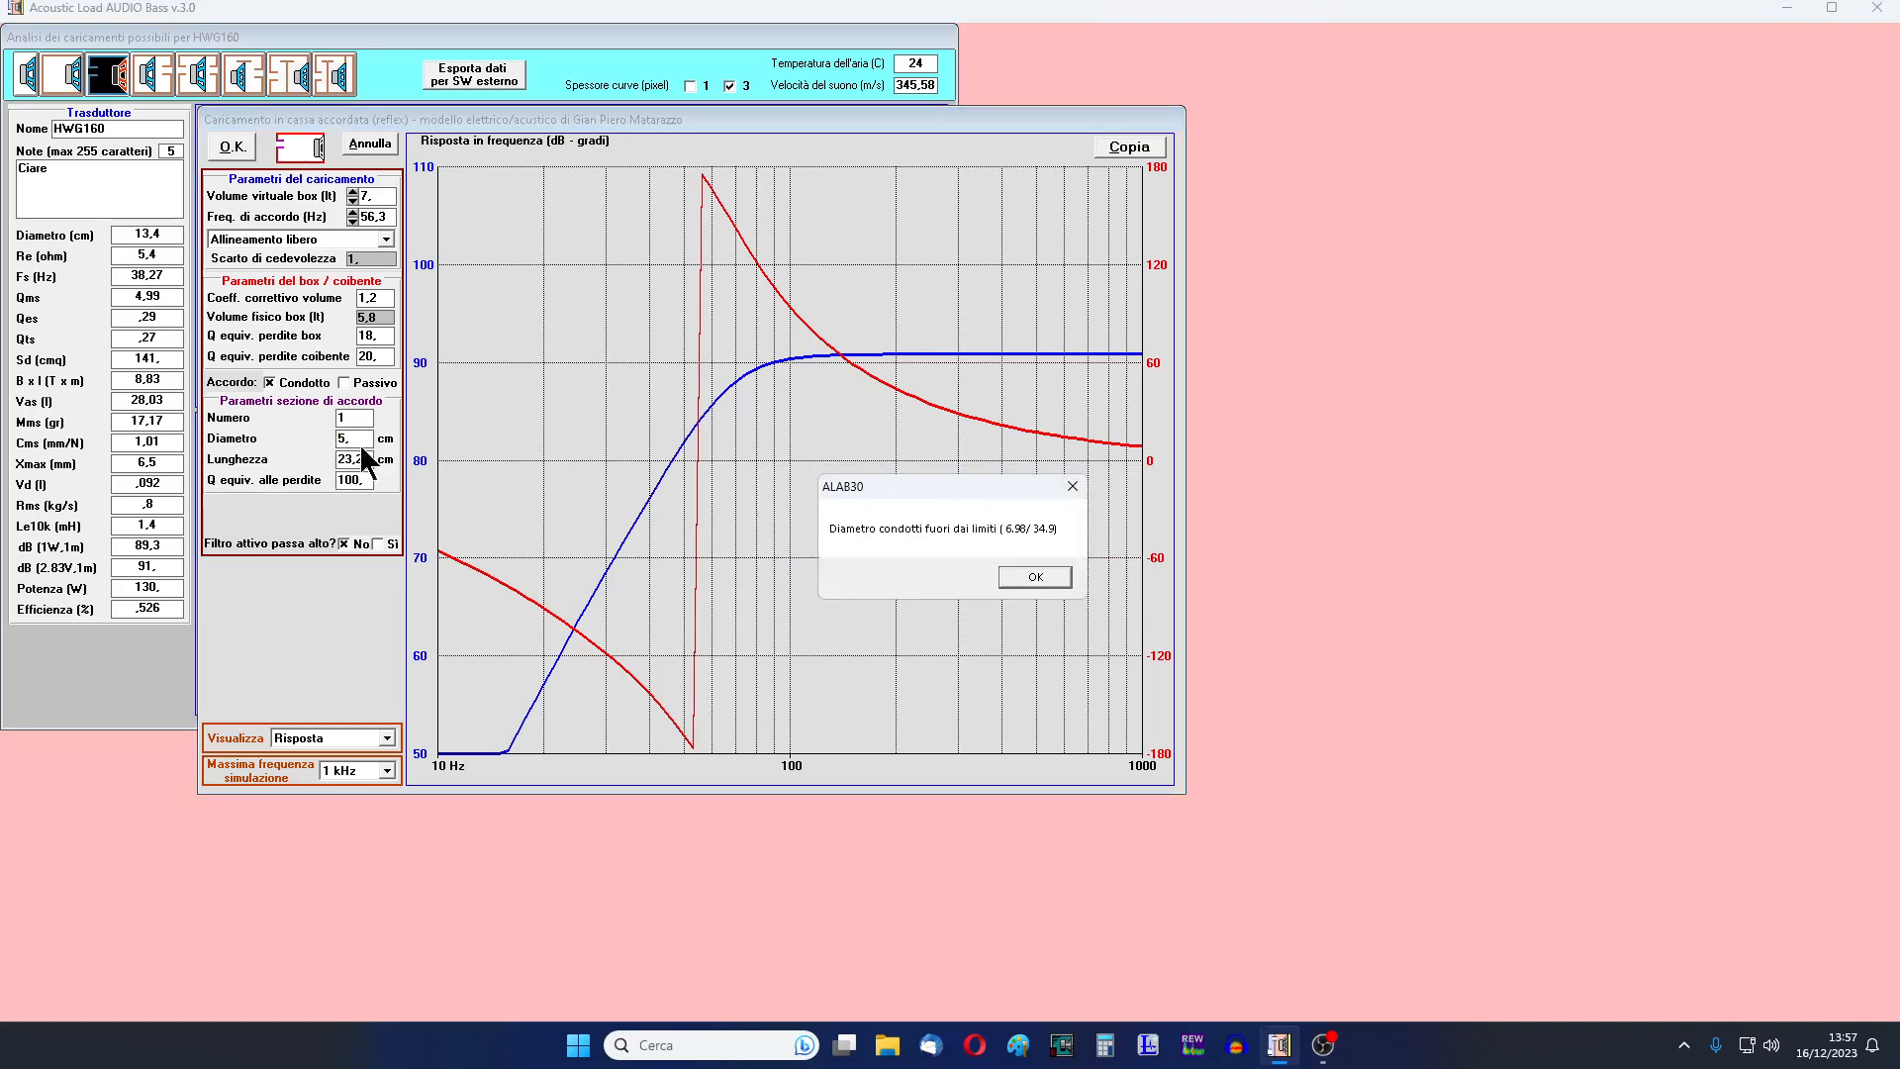
pyautogui.click(1039, 577)
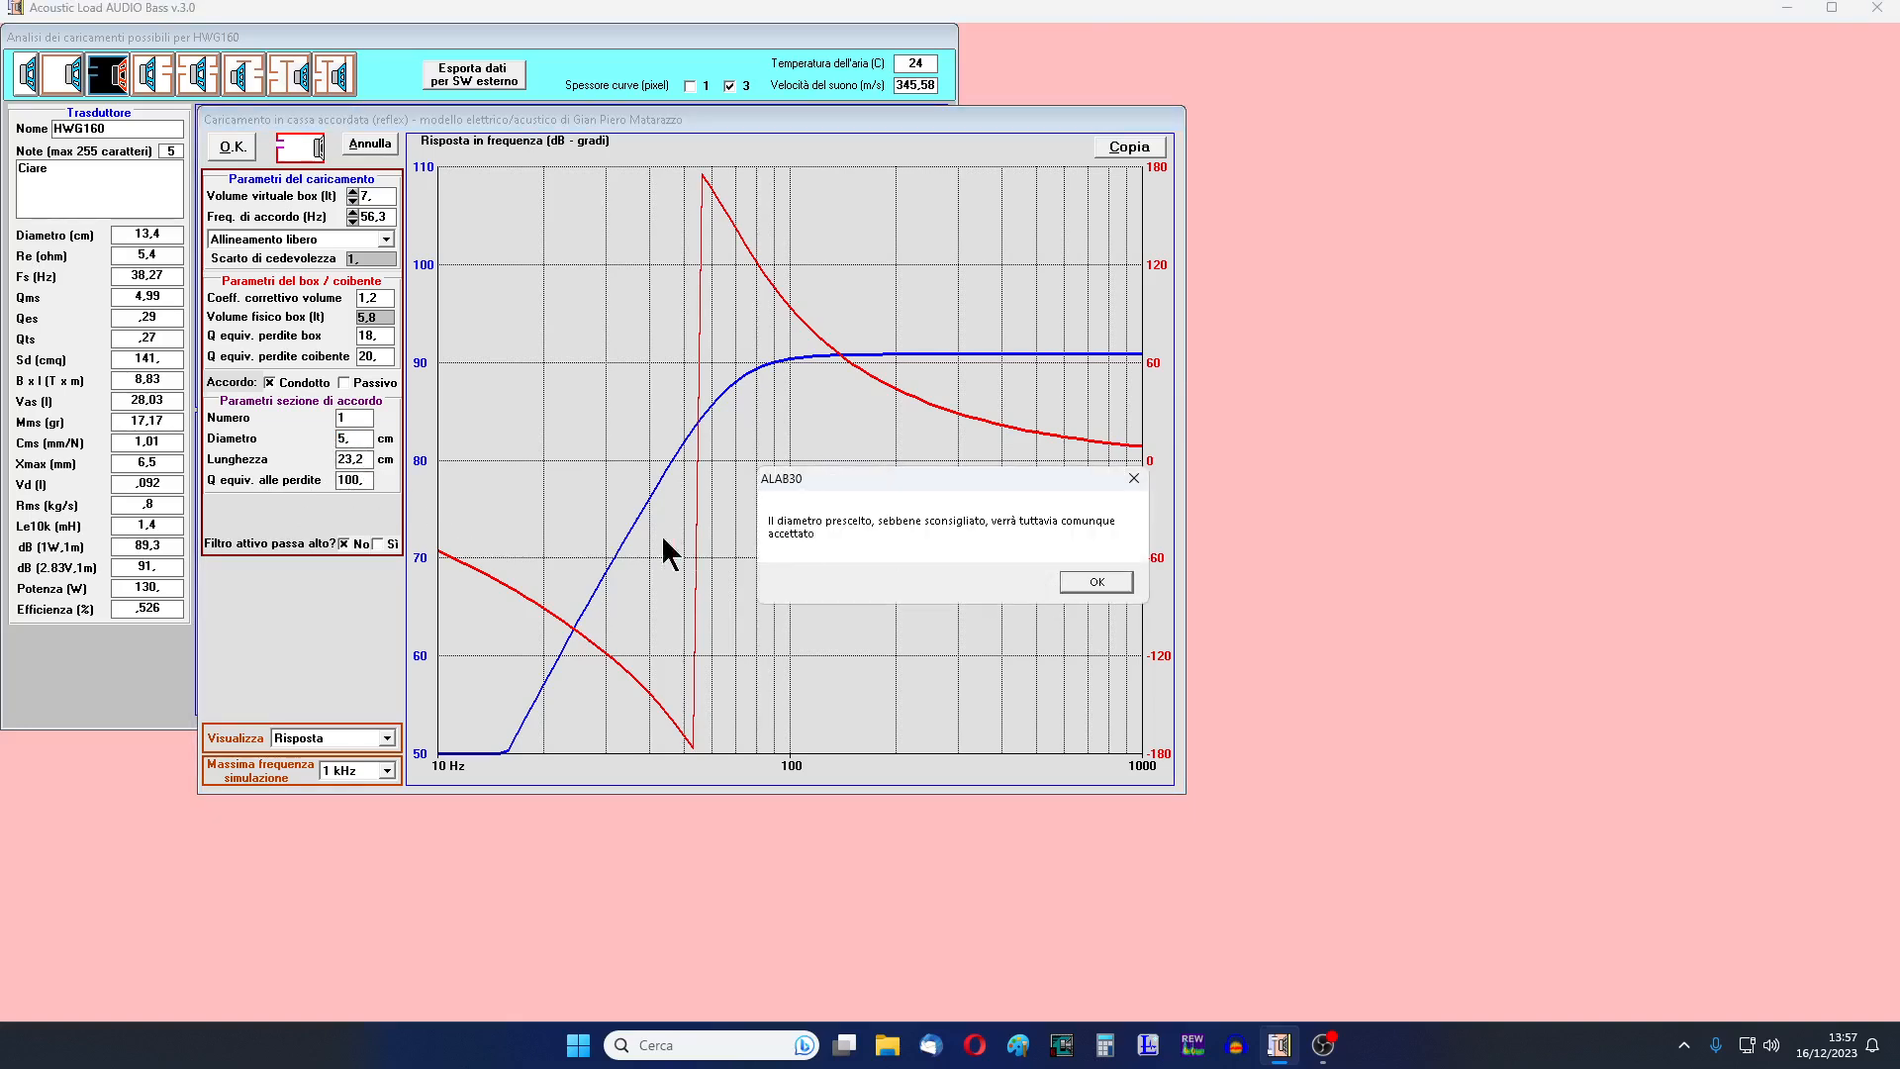
pyautogui.click(1090, 581)
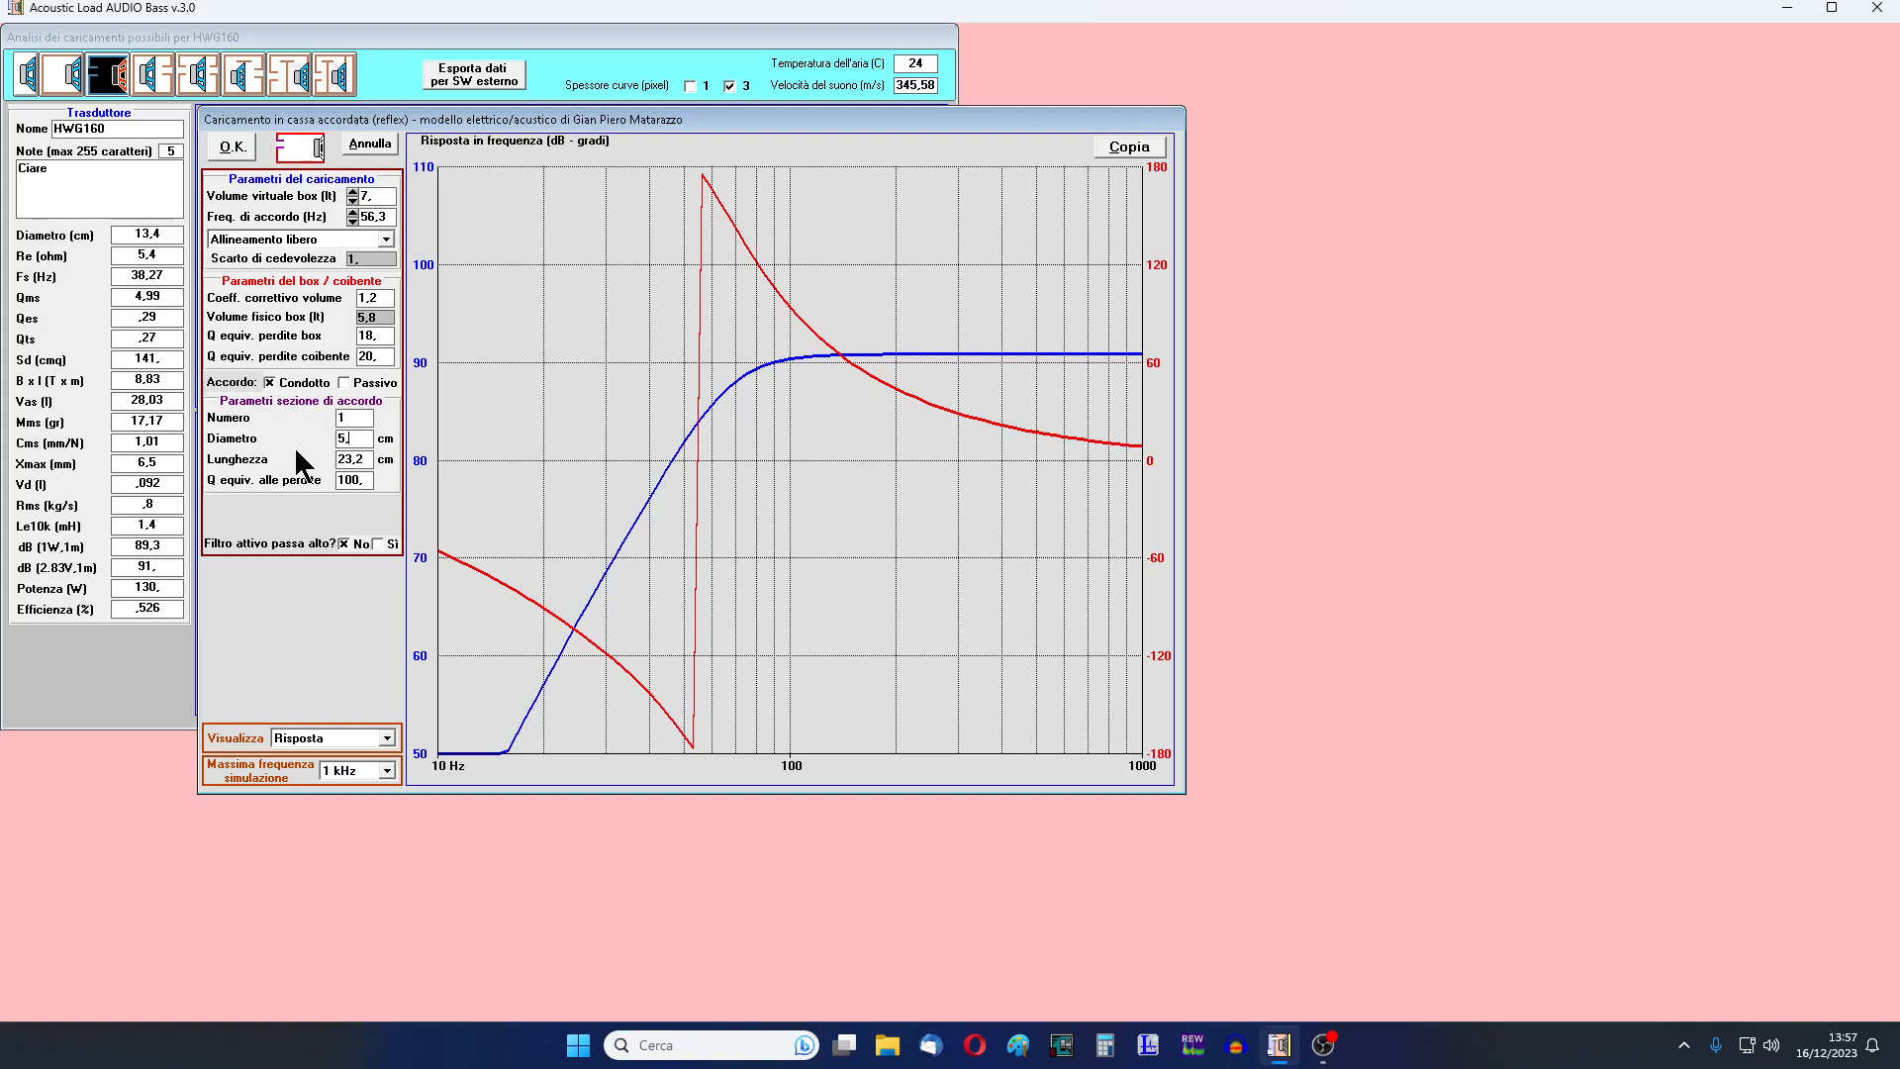
pyautogui.moveTo(361, 439); pyautogui.dragTo(322, 438)
pyautogui.press('Return')
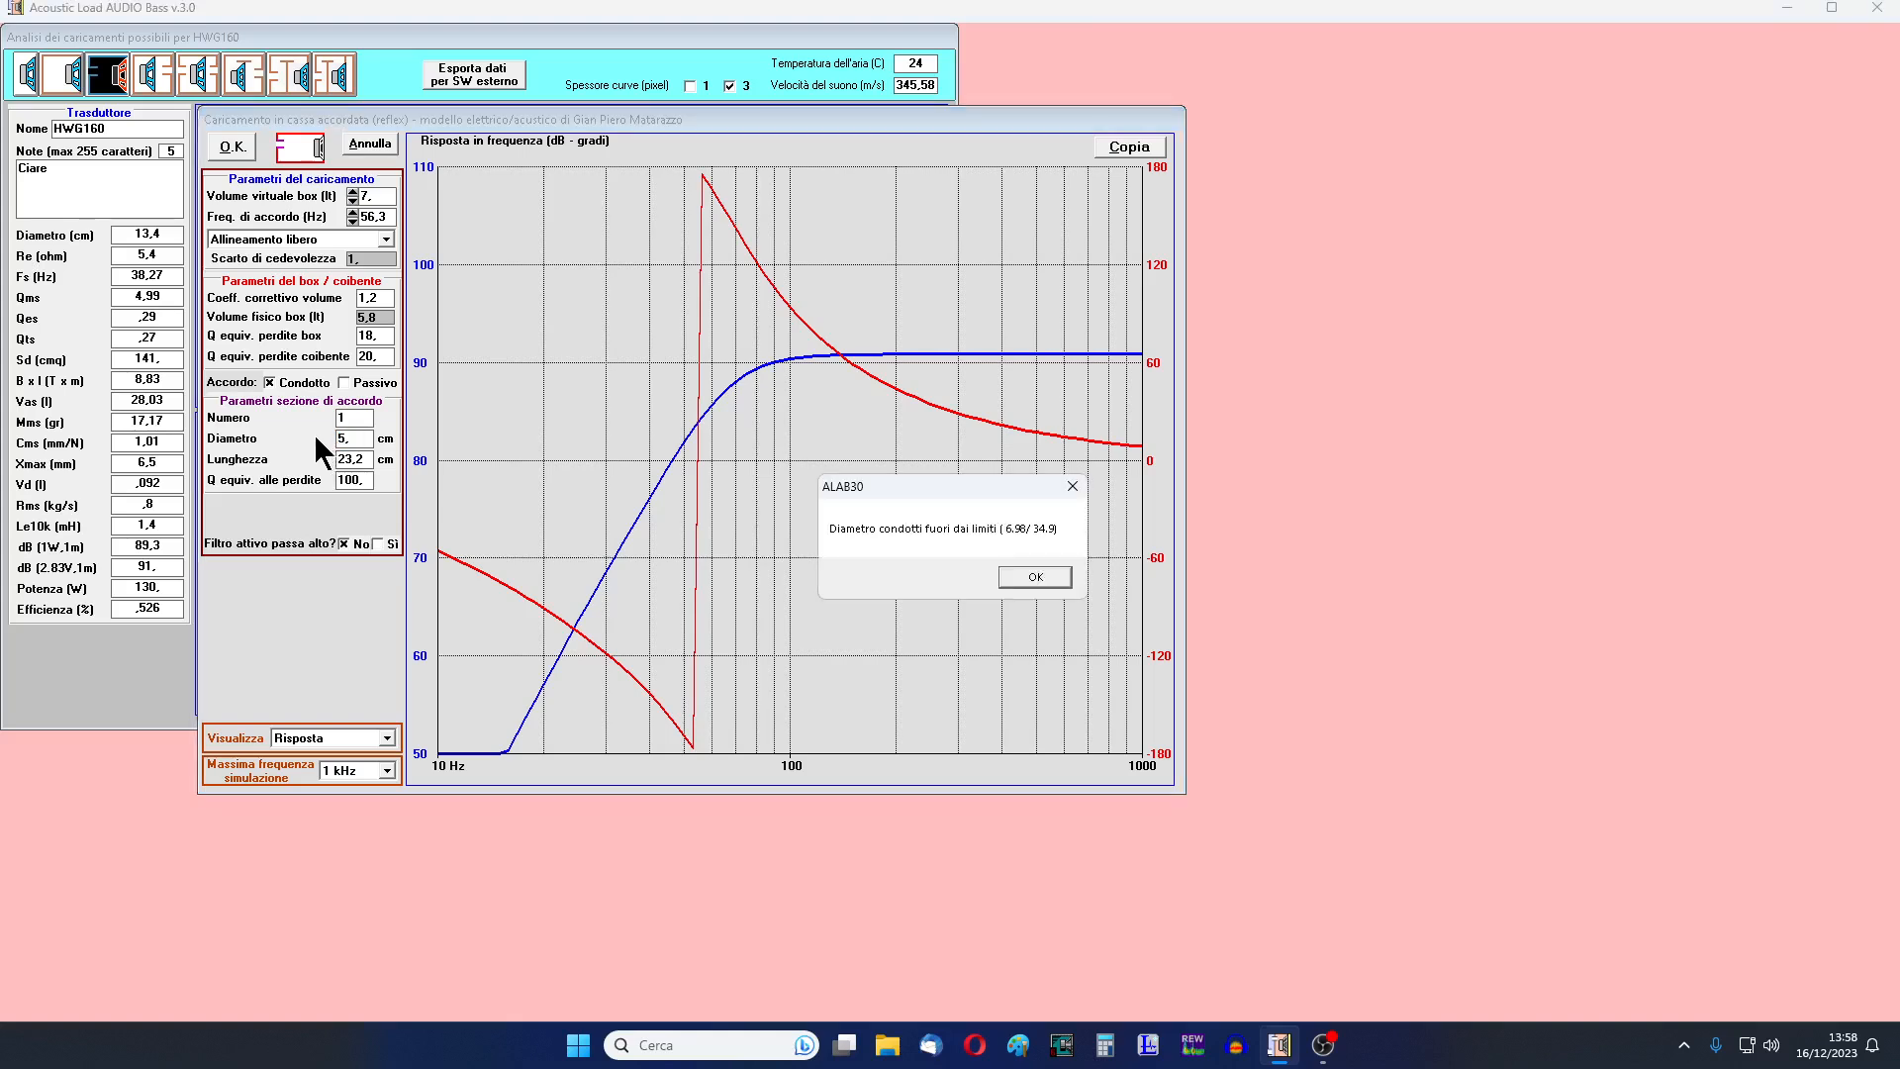
pyautogui.click(1053, 580)
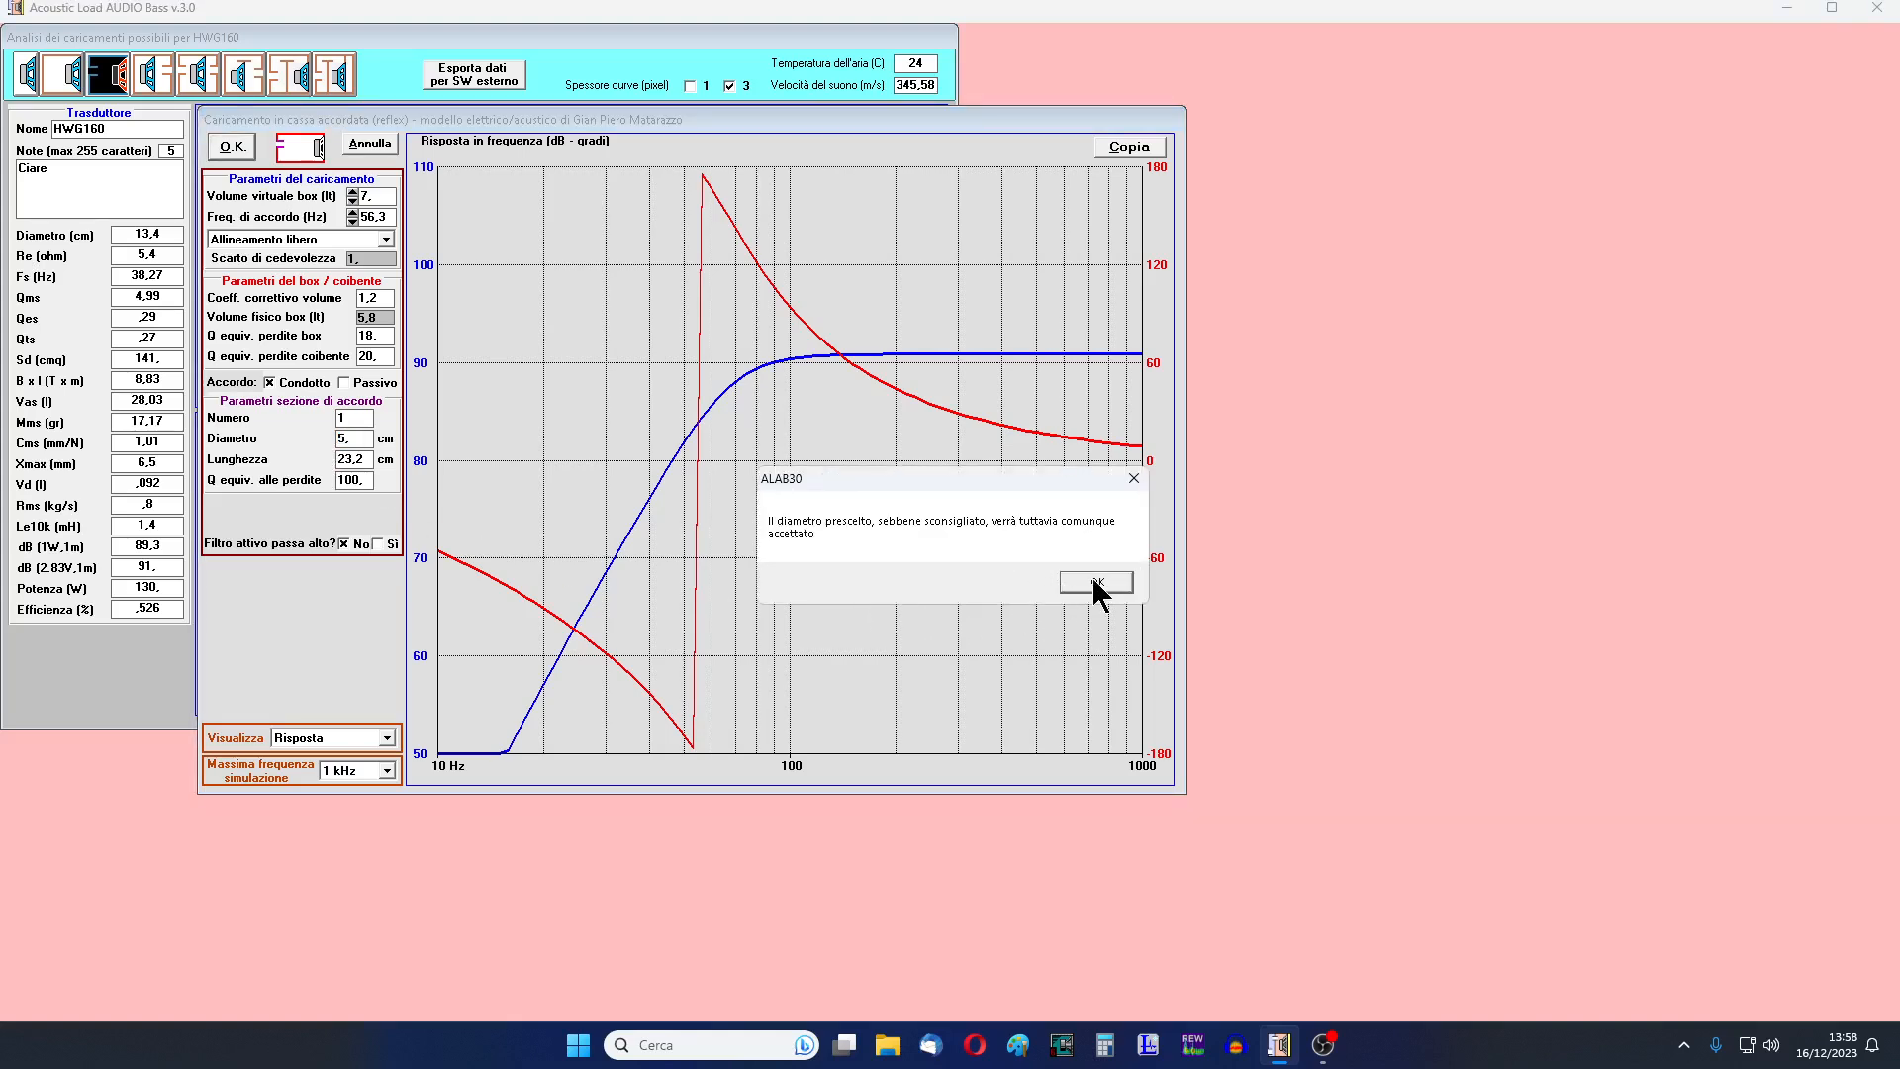
pyautogui.click(1091, 580)
# Set the tuning duct's diameter to 7 cm and its Q equiv. alle perdite to 100.
pyautogui.moveTo(368, 438); pyautogui.dragTo(336, 438)
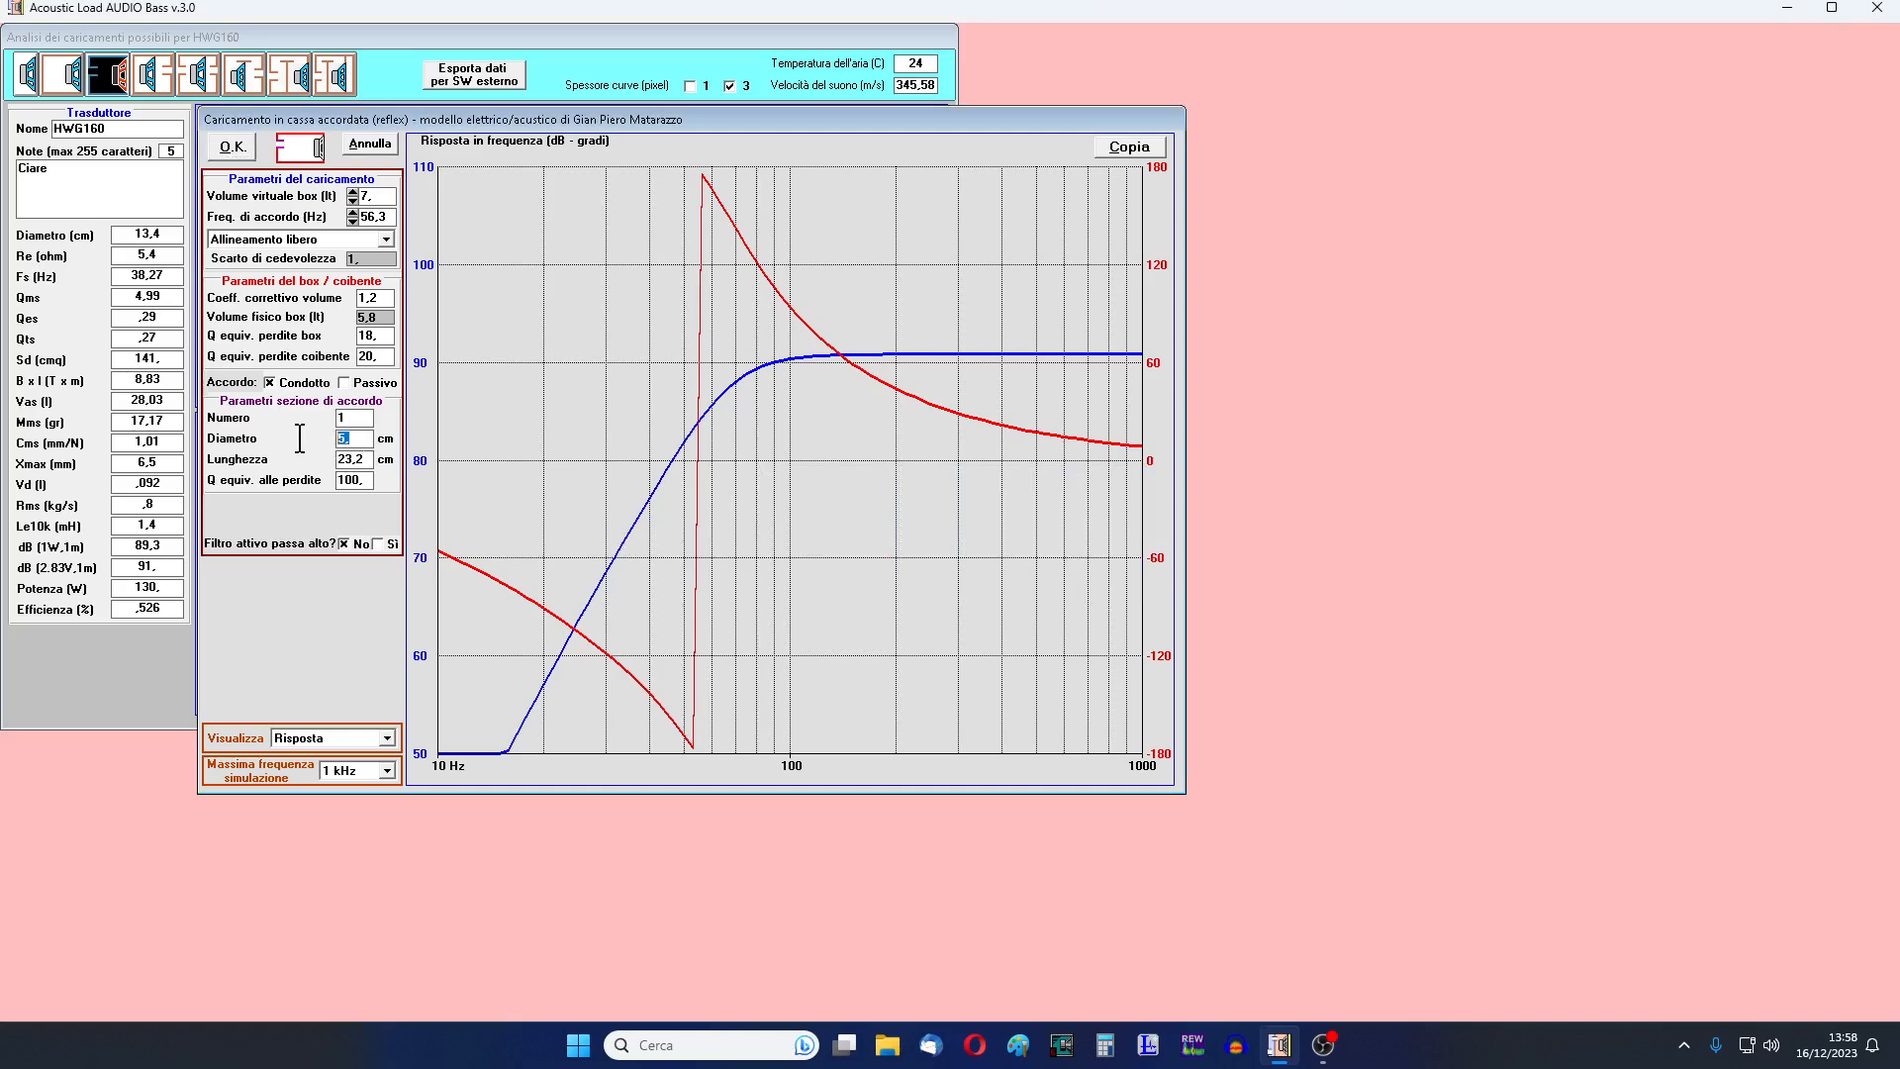
pyautogui.write('7')
pyautogui.moveTo(368, 480); pyautogui.dragTo(337, 482)
pyautogui.write('100')
# Set the duct's Q equiv. alle perdite to 5.
pyautogui.moveTo(368, 482); pyautogui.dragTo(337, 483)
pyautogui.write('5')
pyautogui.press('Return')
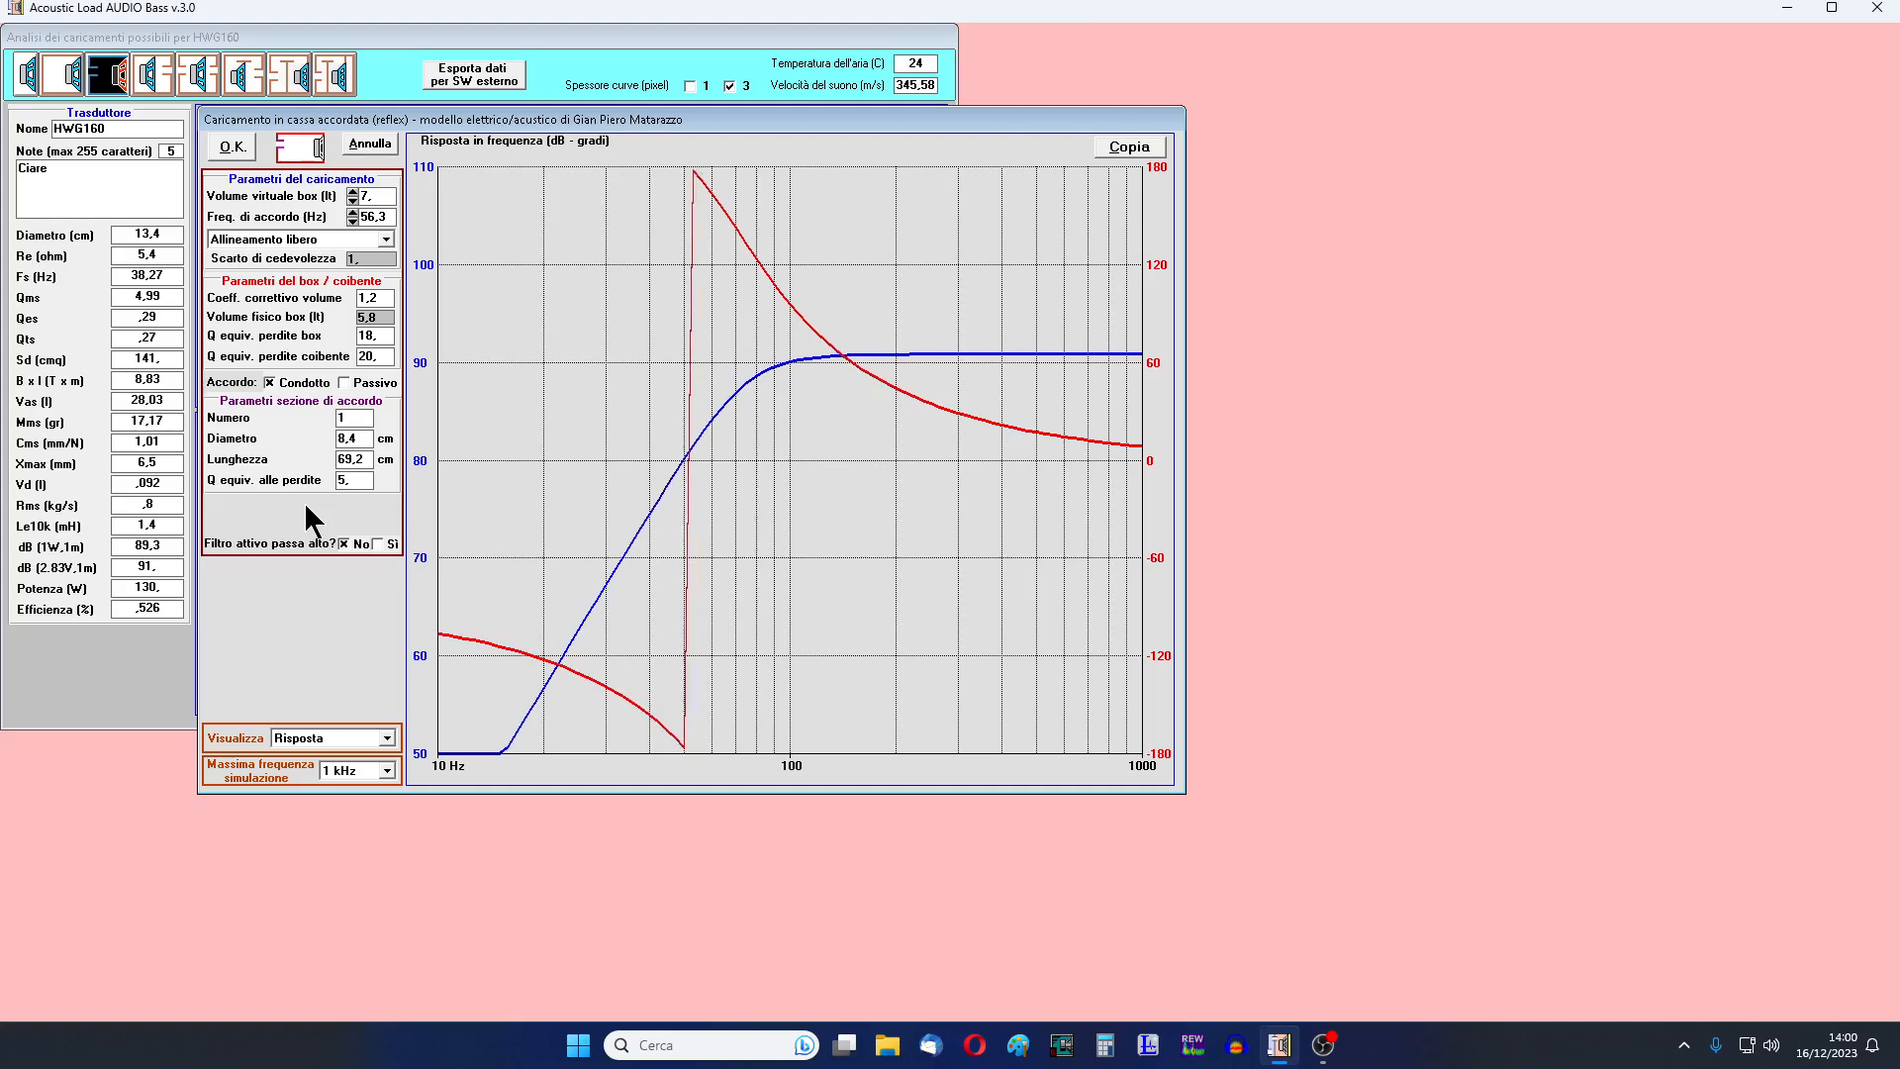
# Set the duct's Q equiv. alle perdite to 100.
pyautogui.moveTo(368, 482); pyautogui.dragTo(319, 480)
pyautogui.write('00')
pyautogui.press('Return')
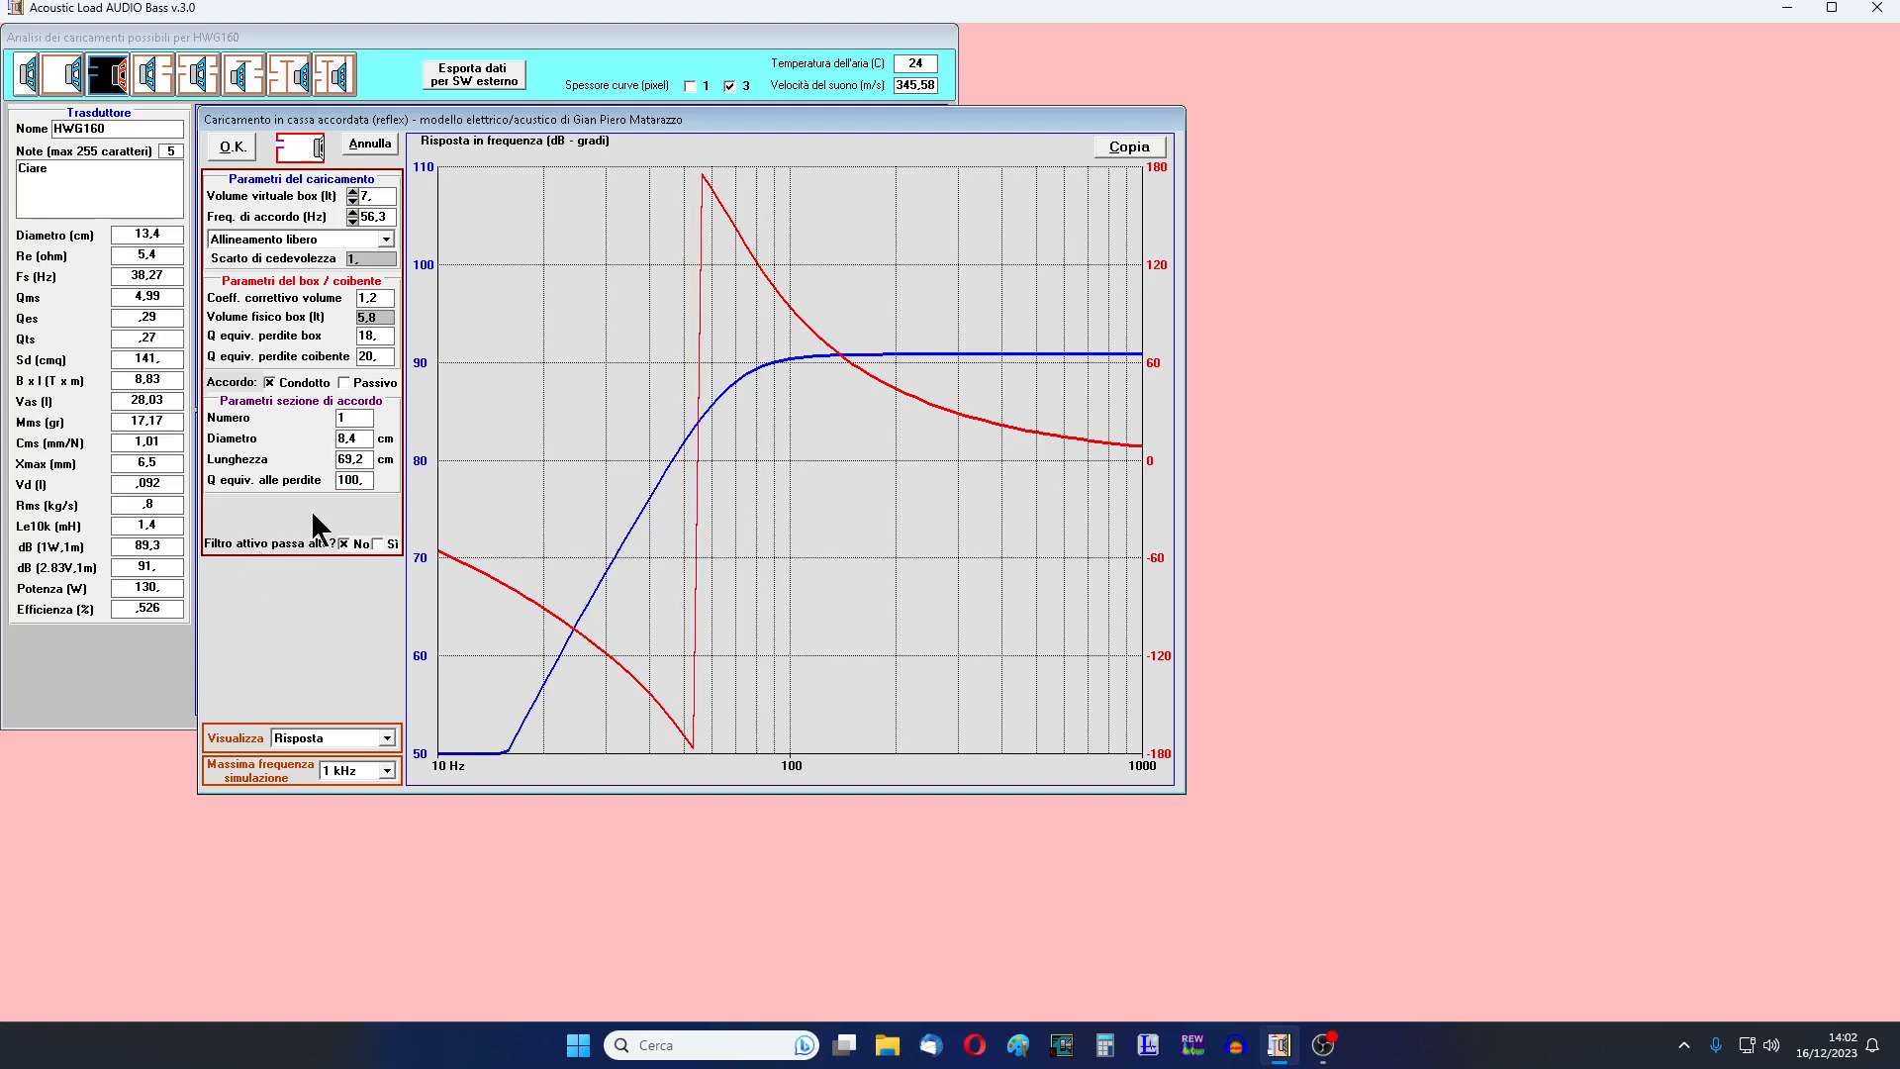
# Keep Allineamento libero and enable the active high-pass filter.
pyautogui.click(386, 240)
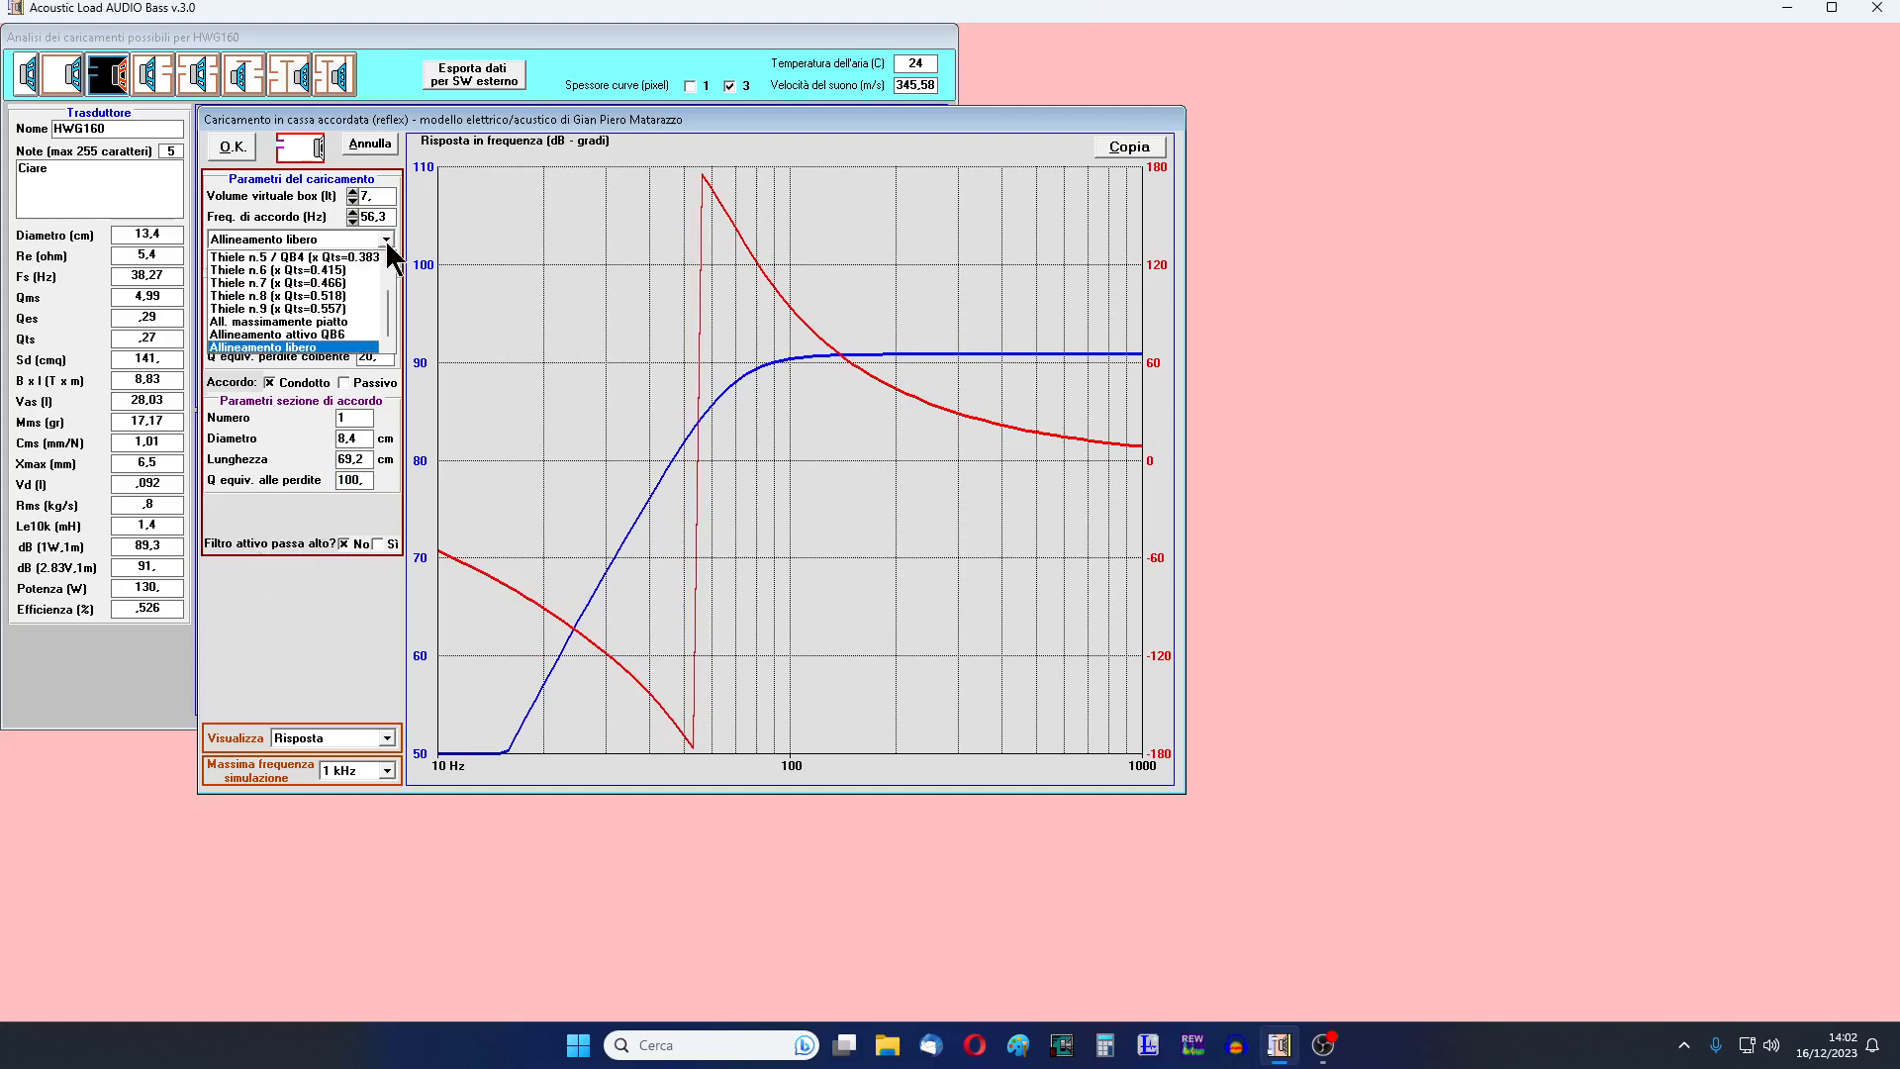
pyautogui.click(349, 337)
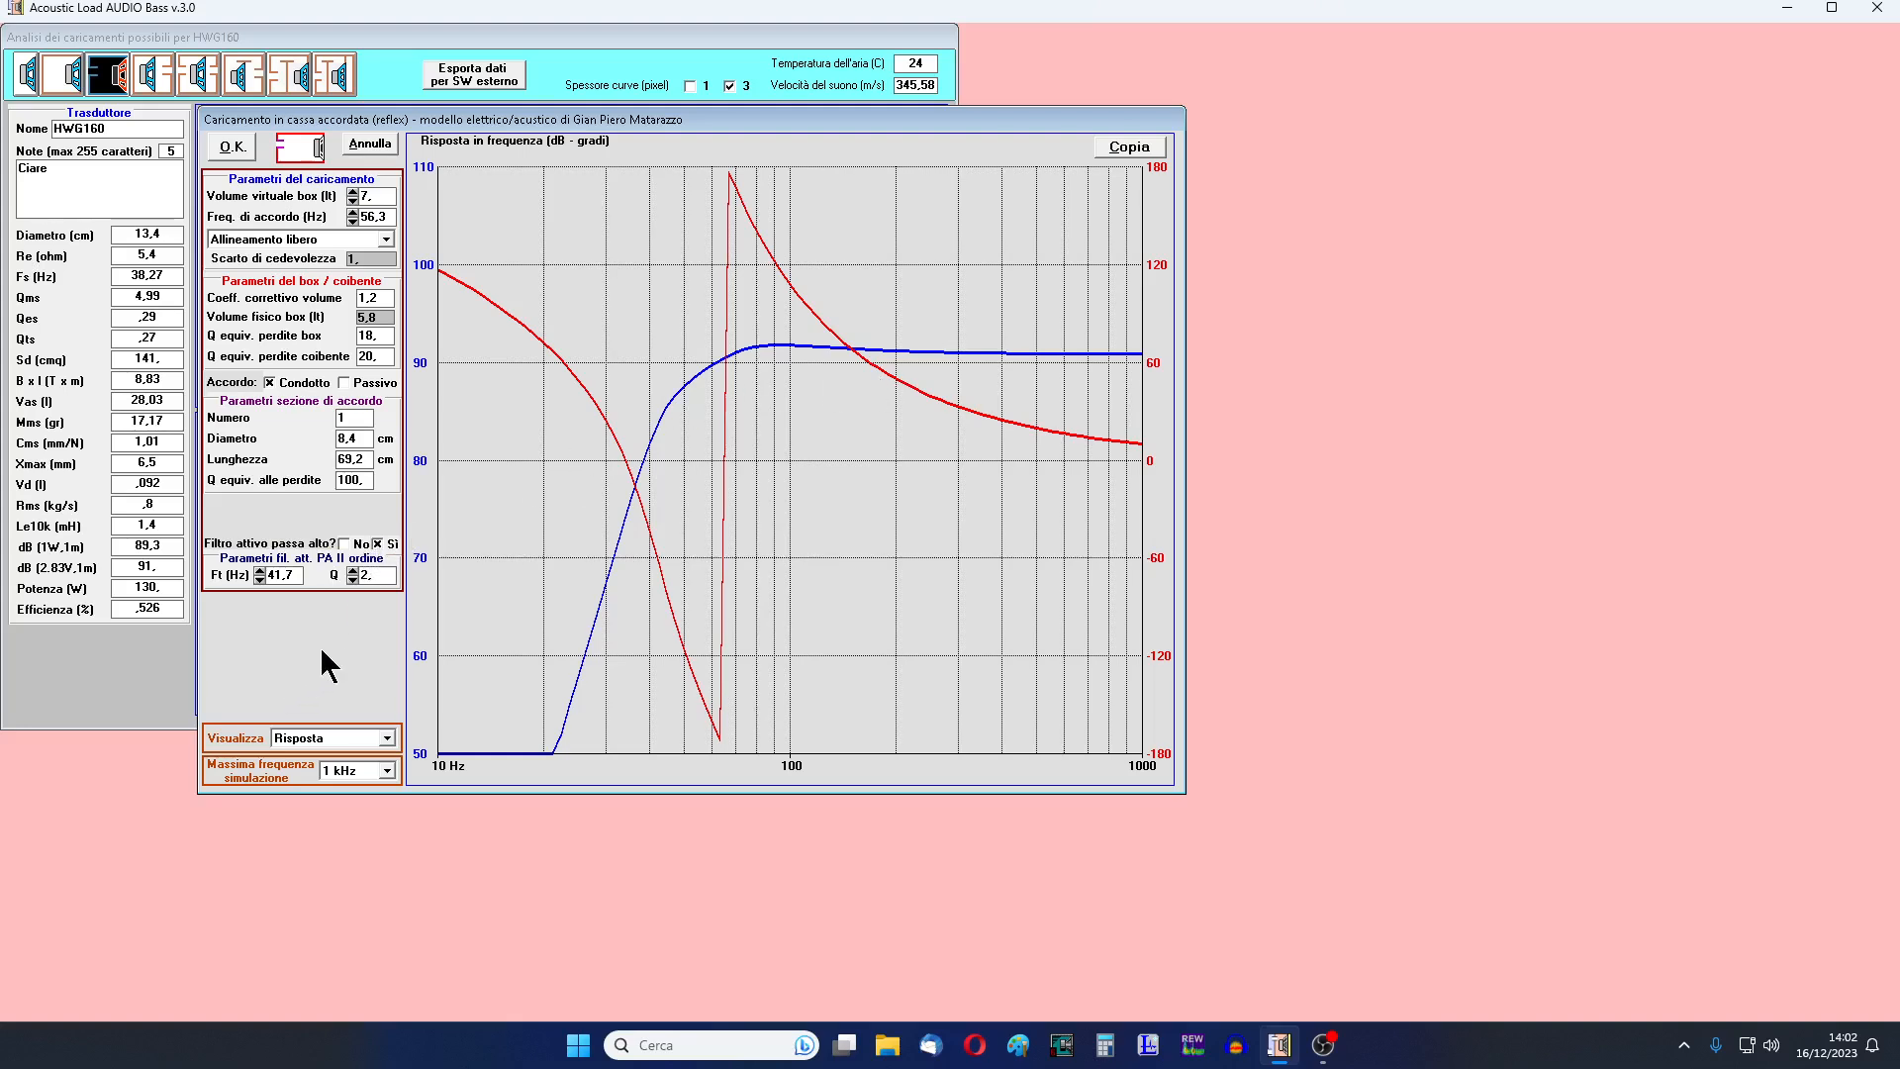
# Look through the Thiele alignments and apply Allineamento attivo QB6 to the reflex box.
pyautogui.click(392, 241)
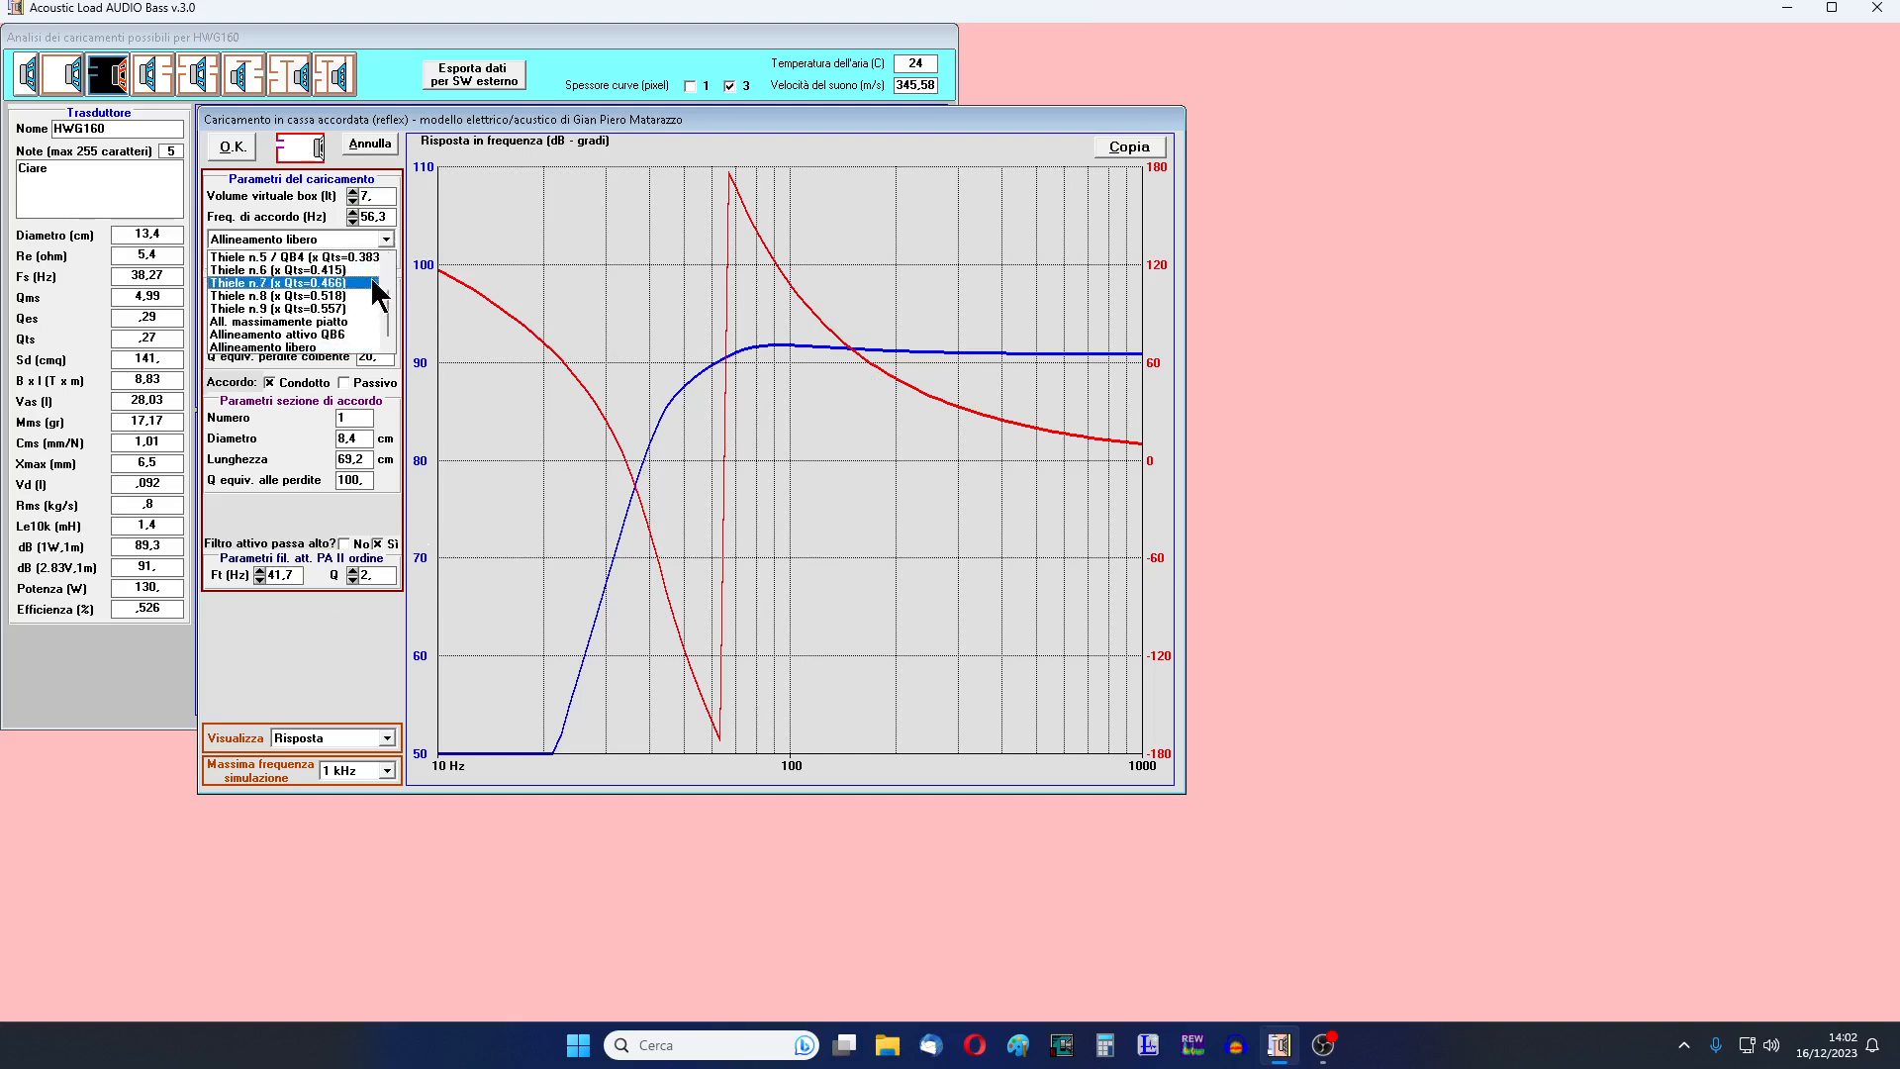
pyautogui.scroll(2, 389, 319)
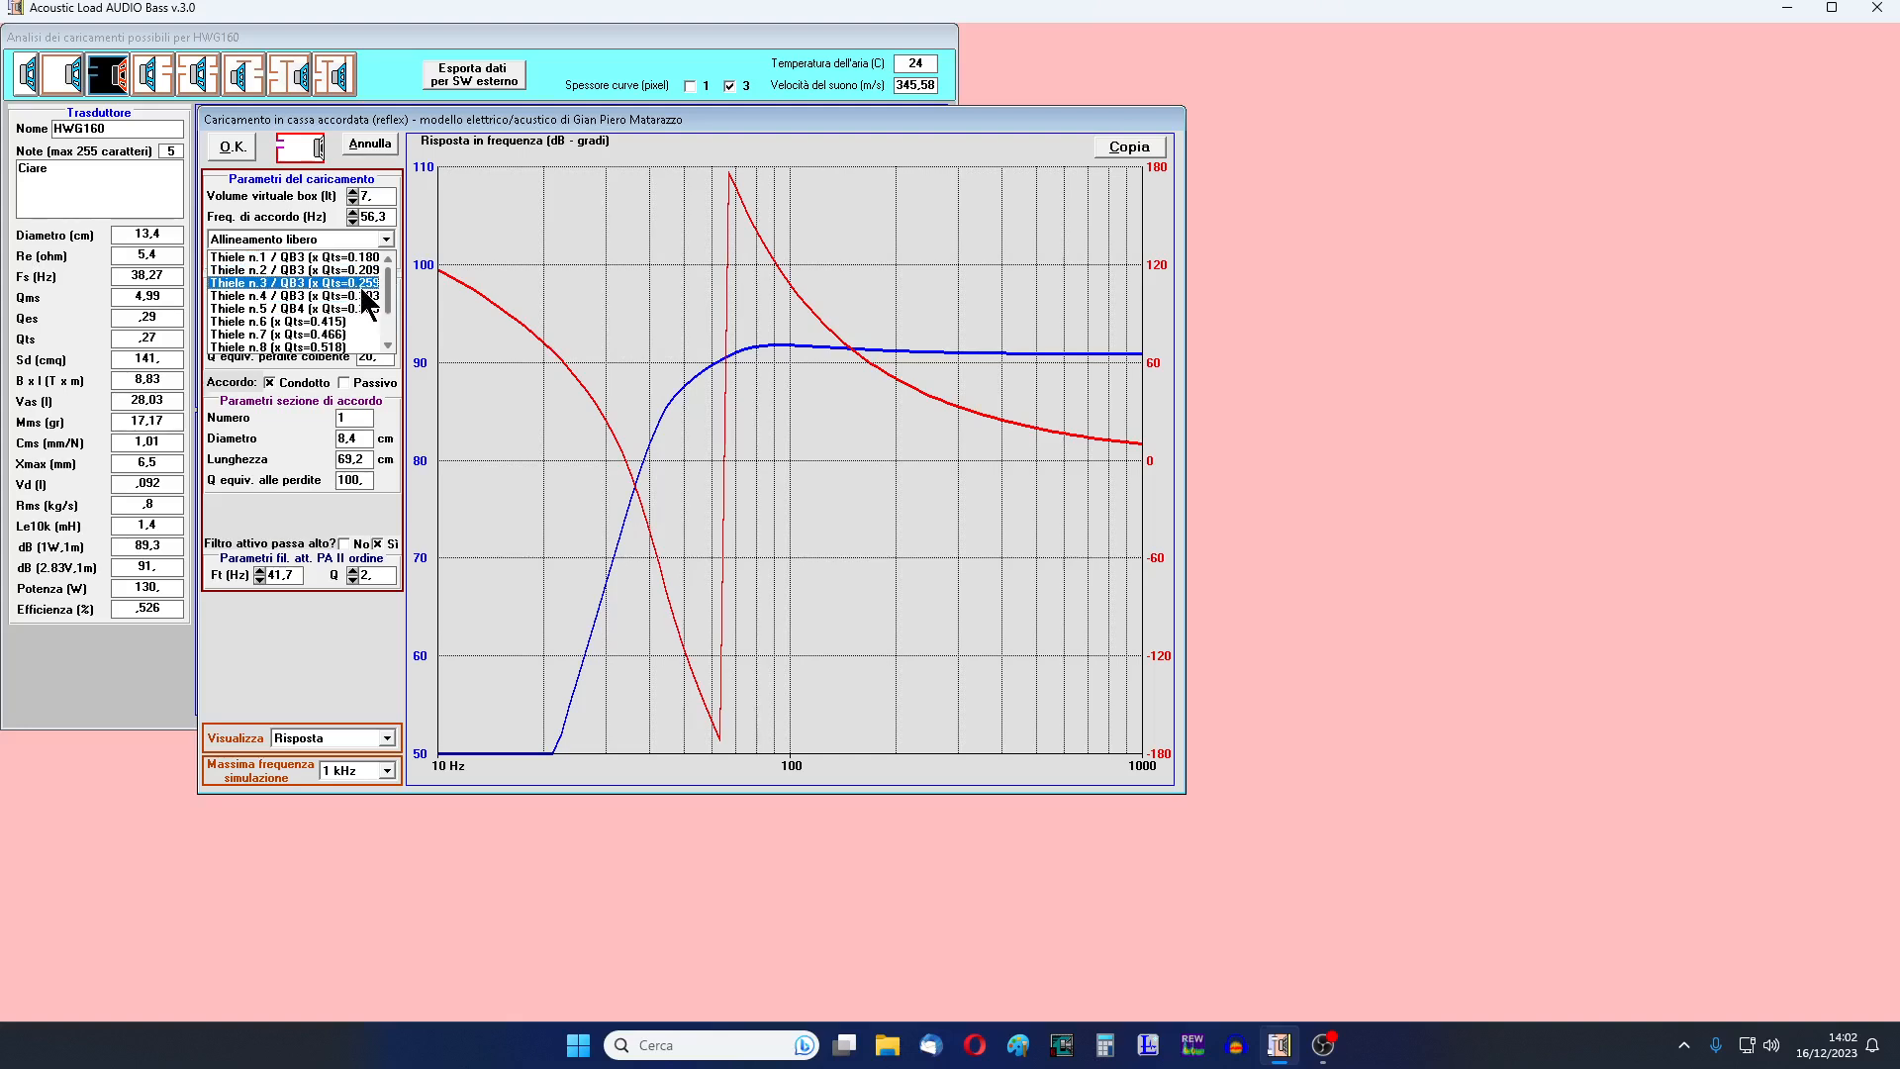
pyautogui.click(319, 454)
pyautogui.click(386, 239)
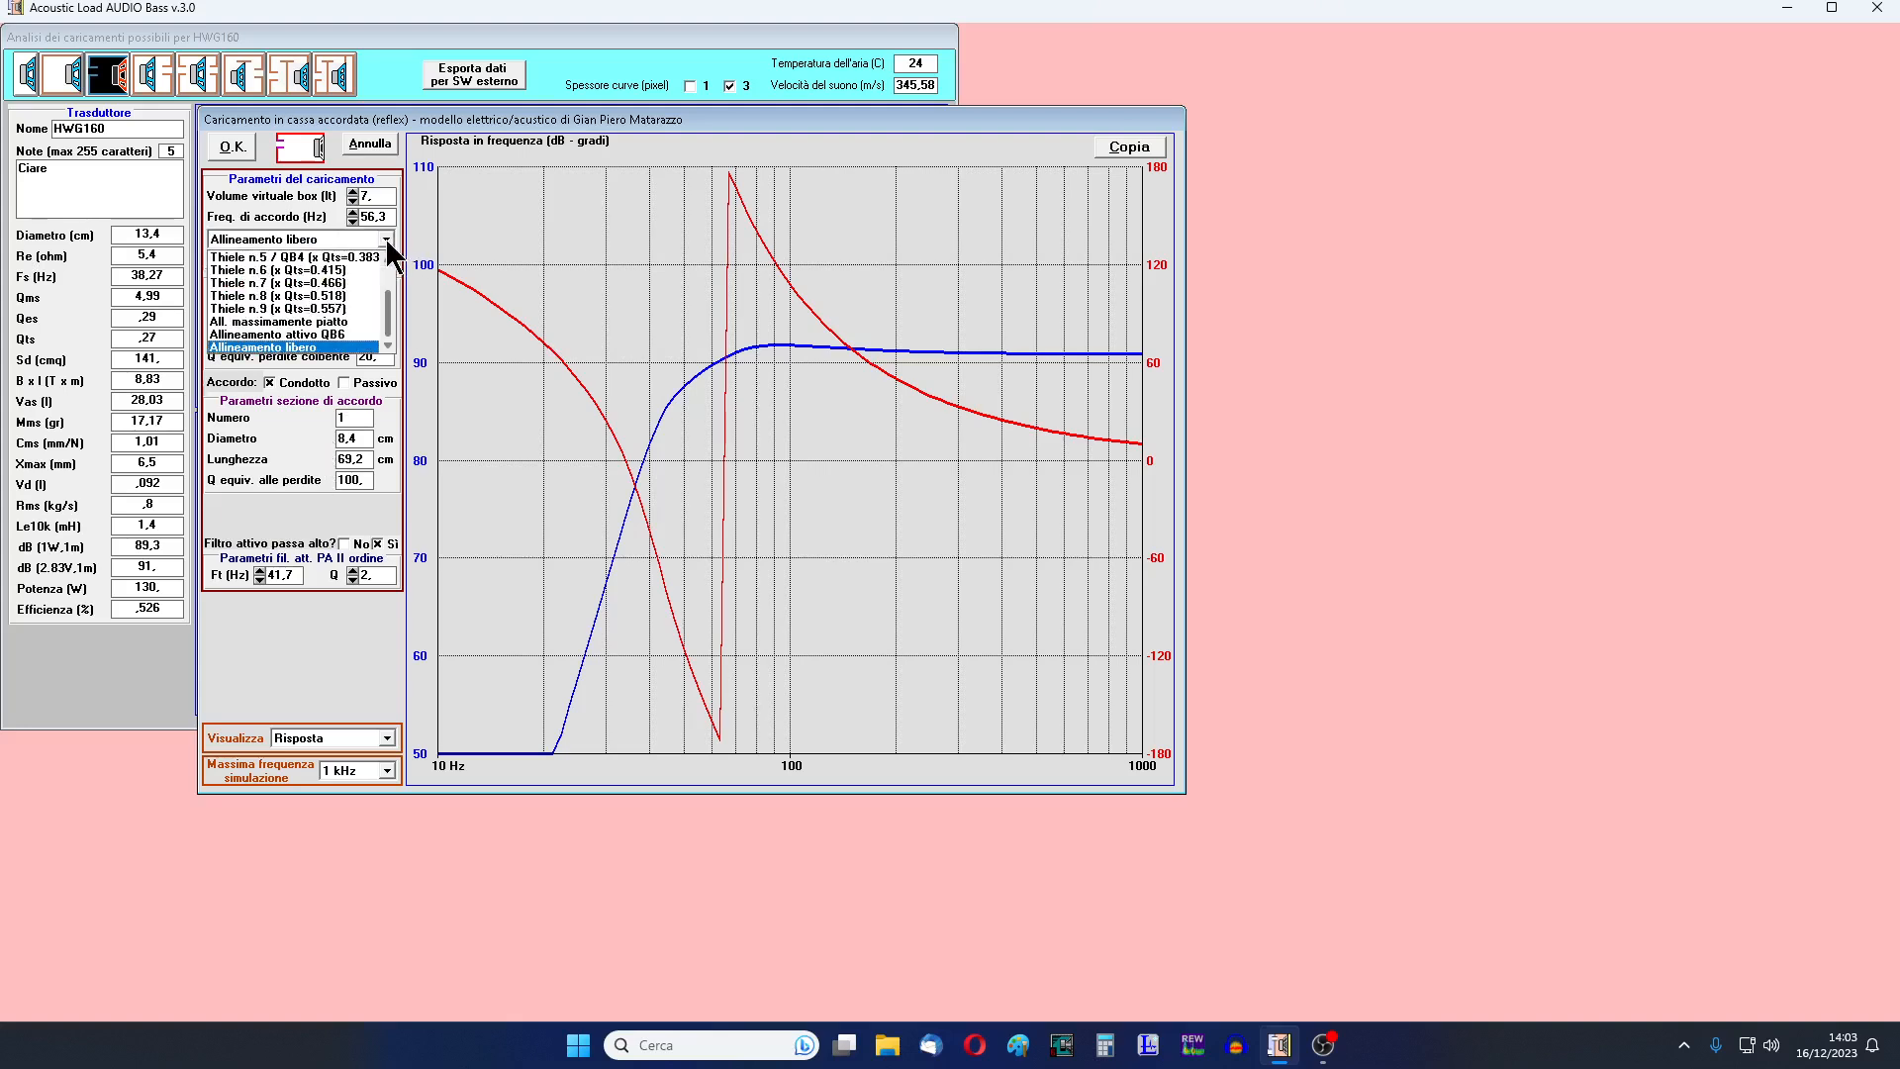
pyautogui.click(297, 335)
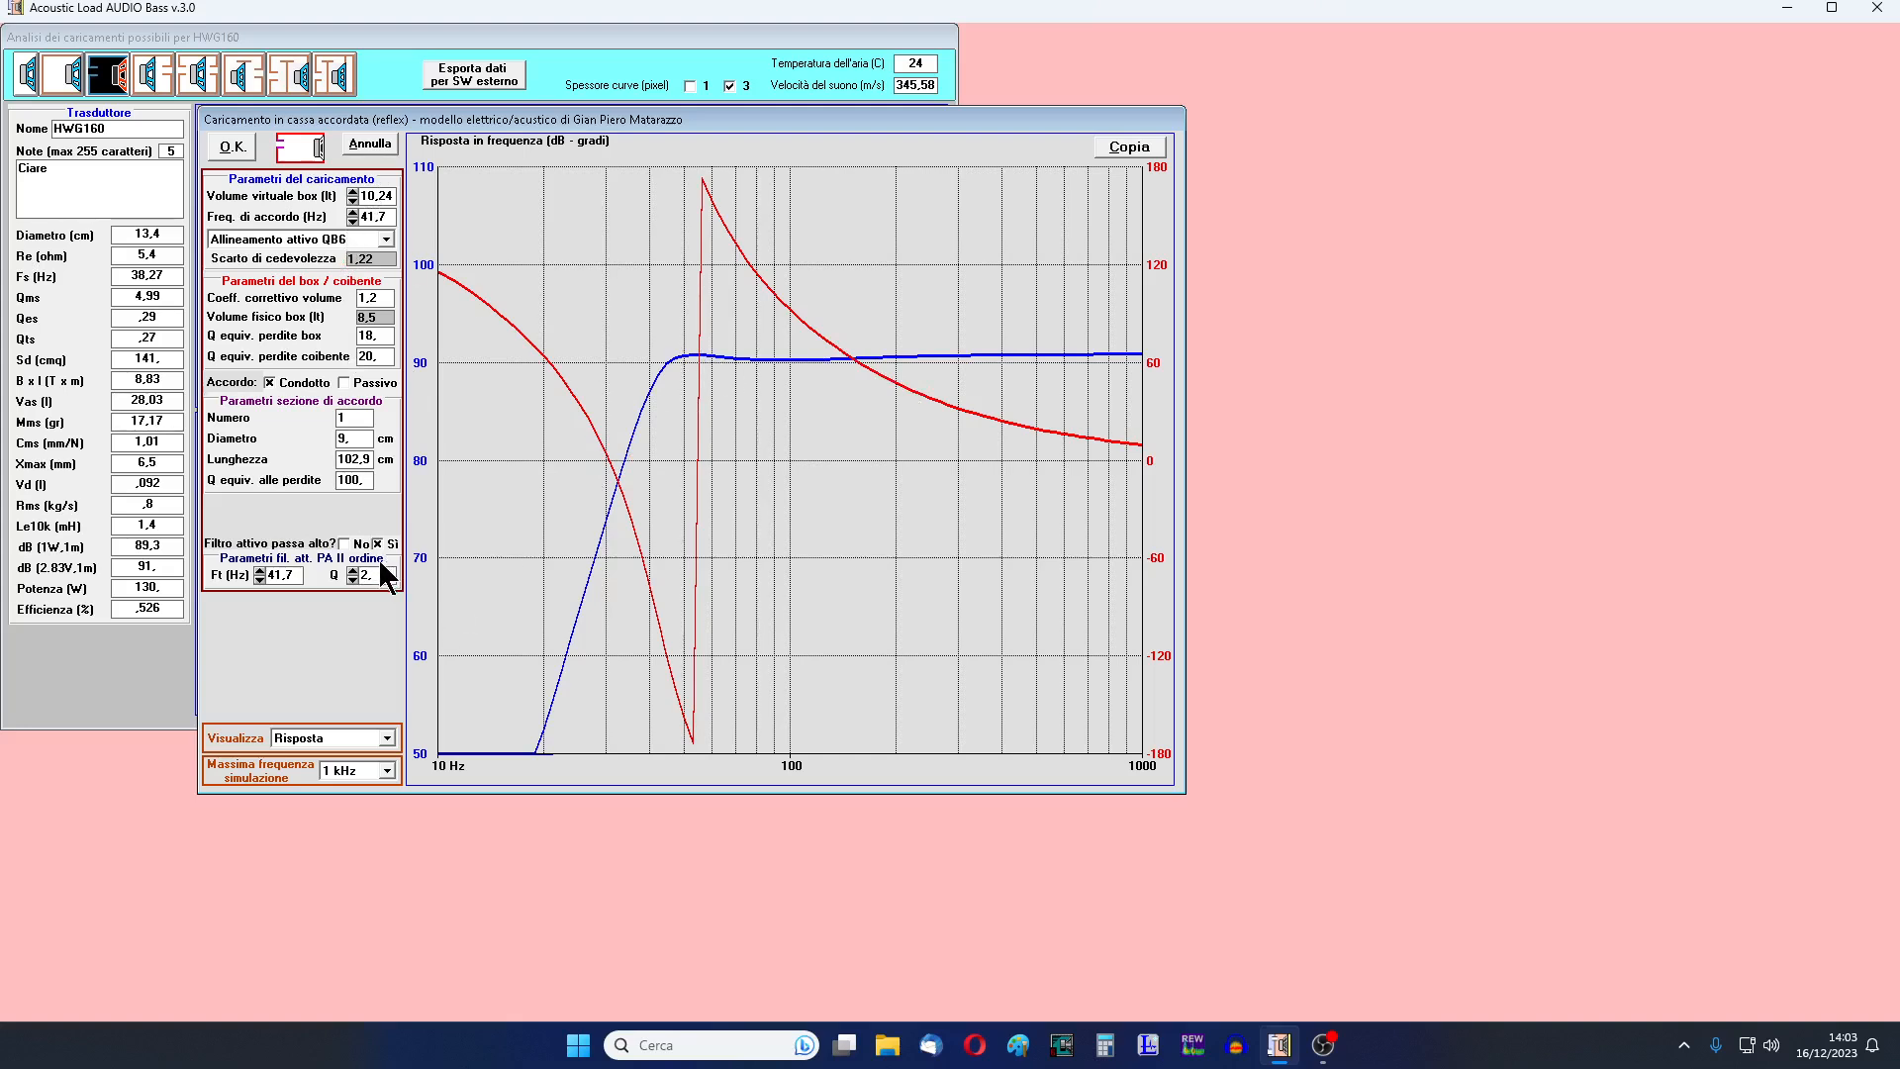
# Lower the virtual box volume to 8,91 lt and adjust the tuning frequency to 46,3 Hz.
pyautogui.click(352, 200)
pyautogui.click(352, 200)
pyautogui.click(352, 200)
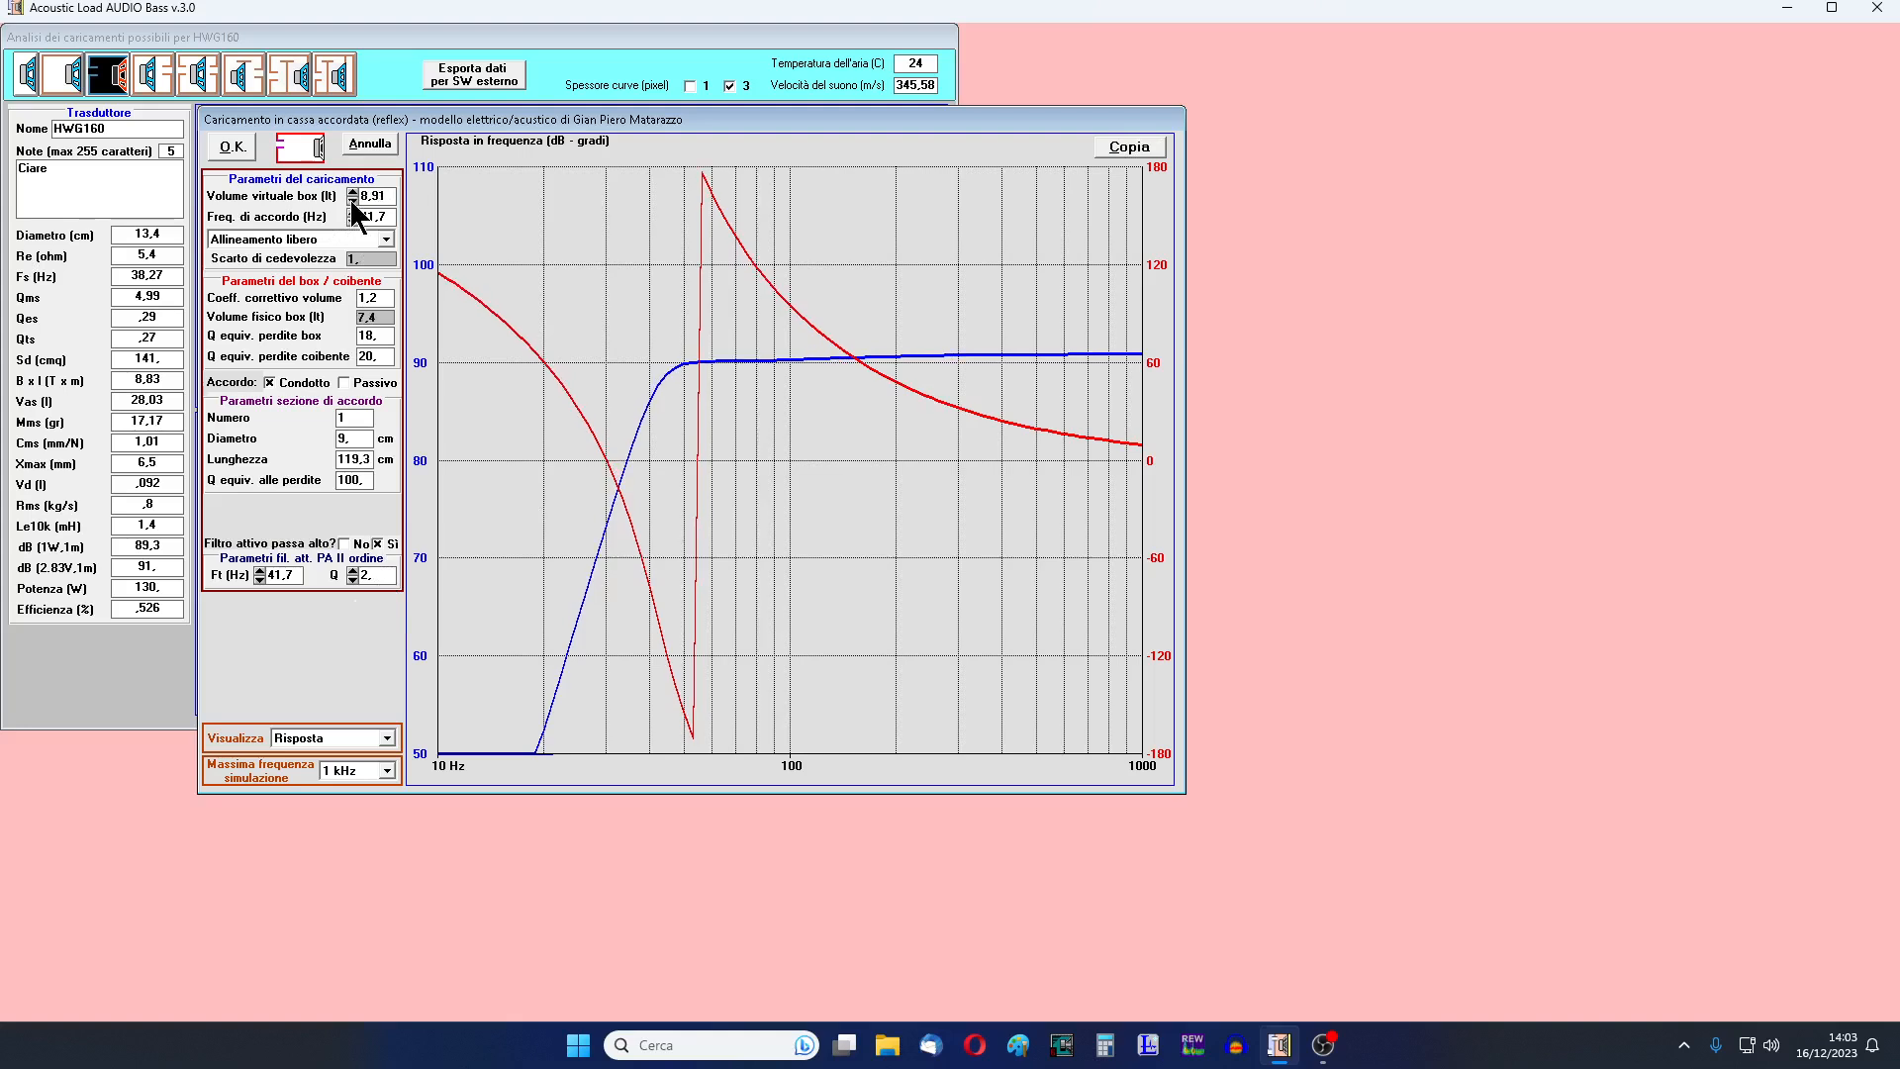
pyautogui.click(352, 220)
pyautogui.click(353, 221)
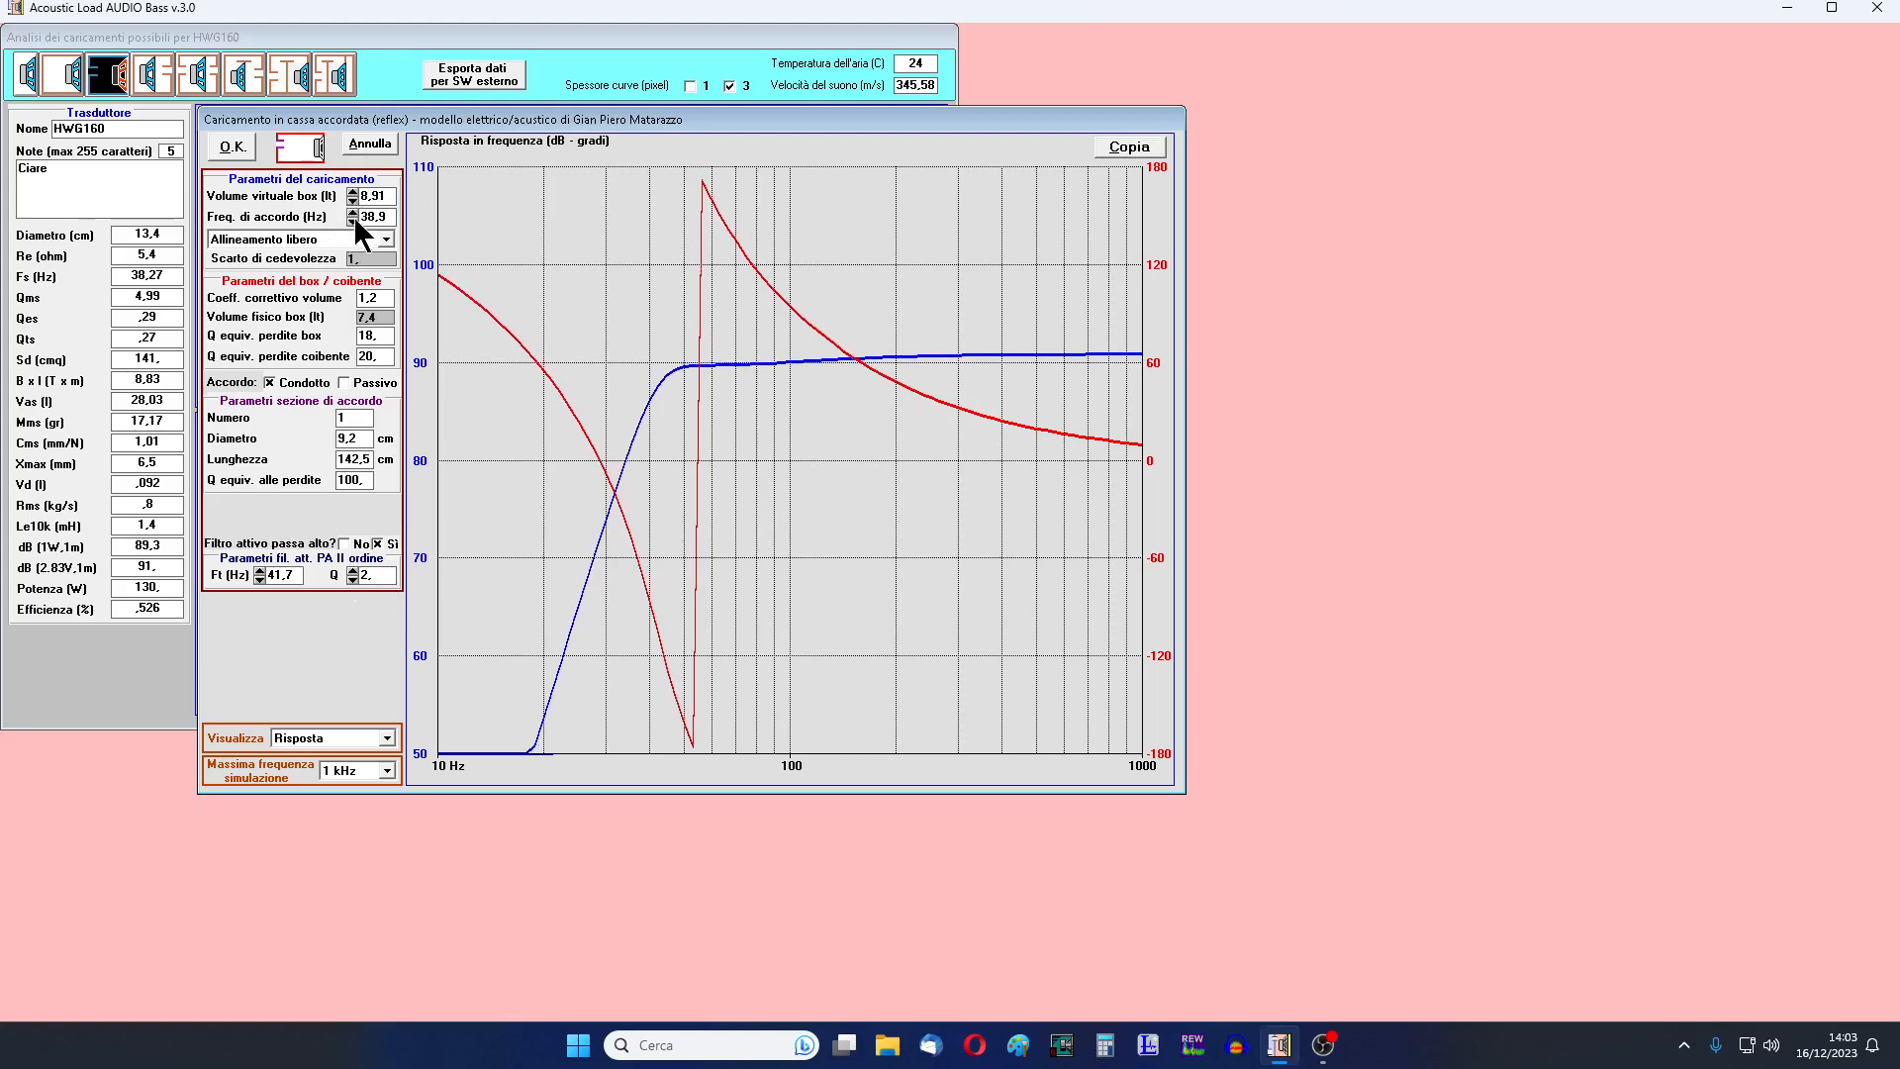
pyautogui.click(353, 214)
pyautogui.click(354, 213)
pyautogui.click(353, 213)
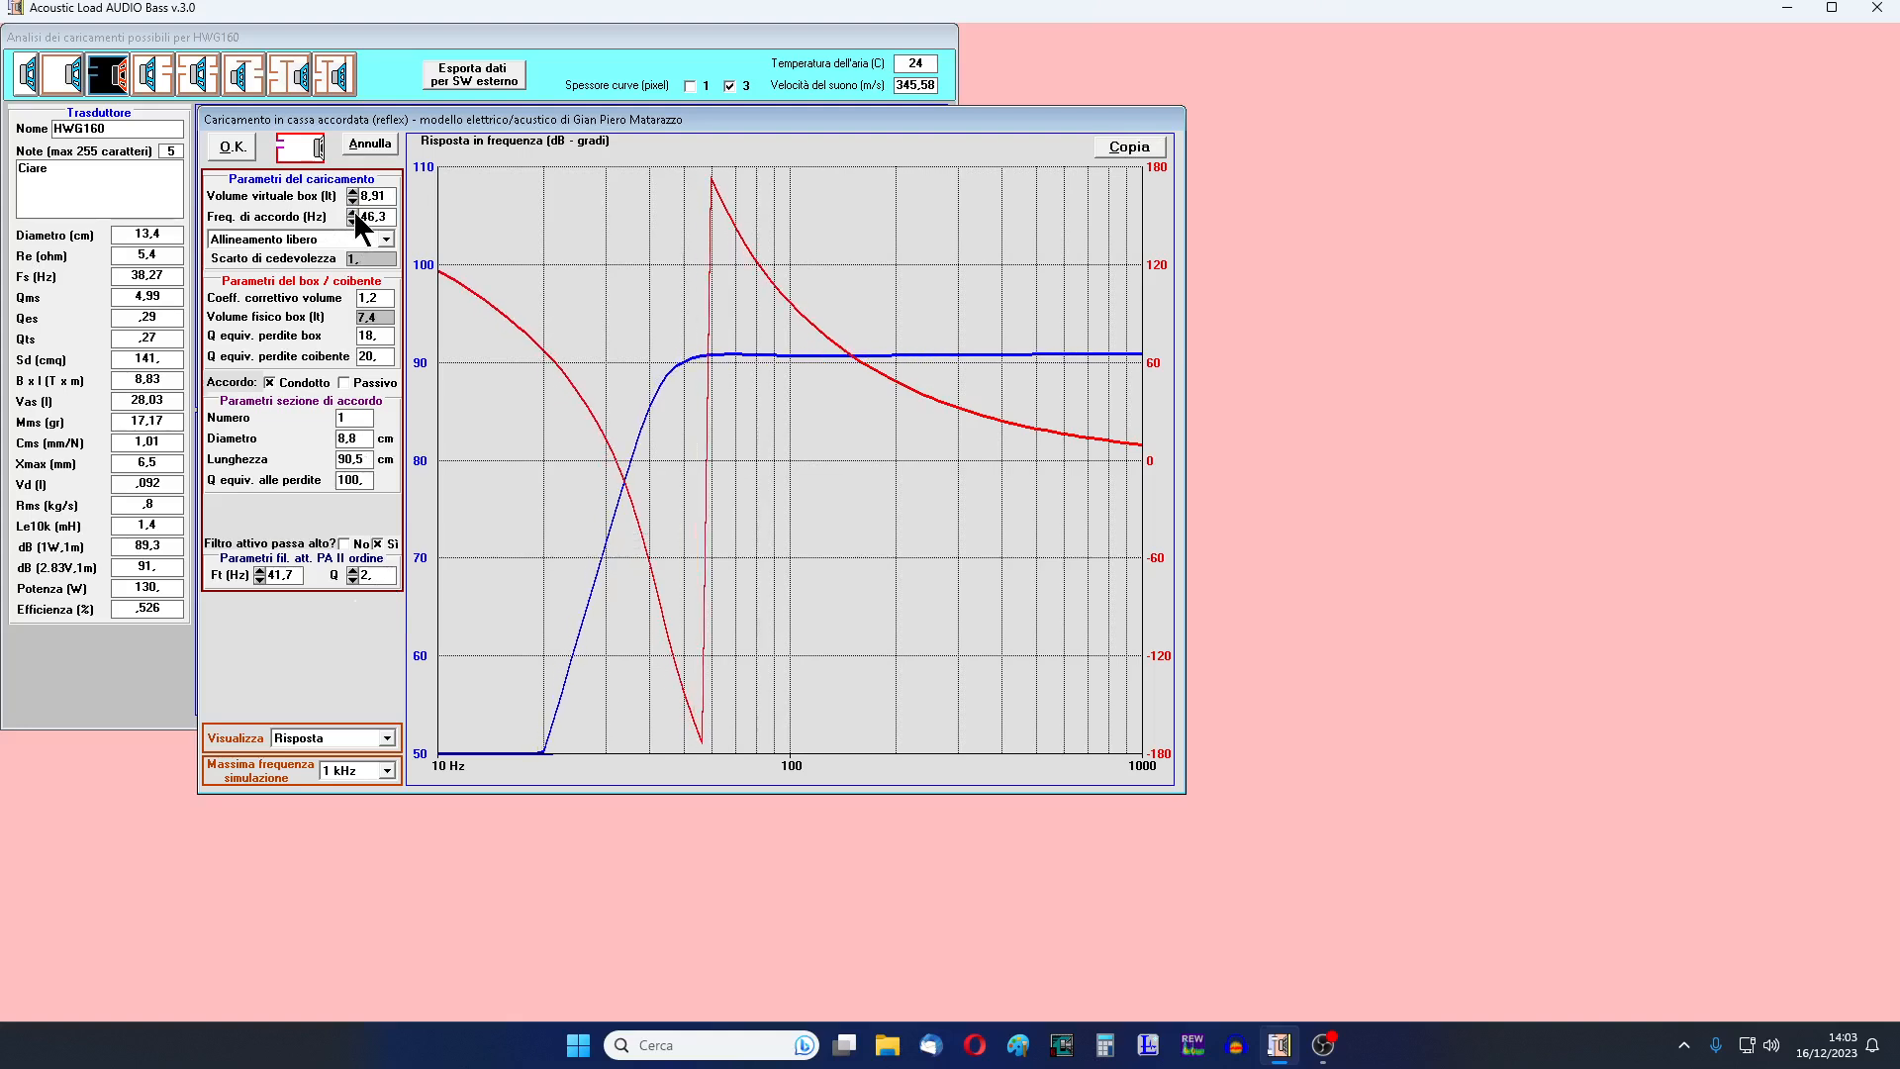
# Adjust the active high-pass filter's Ft to 40,3 Hz.
pyautogui.click(258, 579)
pyautogui.click(258, 578)
pyautogui.click(258, 579)
pyautogui.click(259, 569)
pyautogui.click(259, 569)
pyautogui.click(259, 569)
pyautogui.click(259, 580)
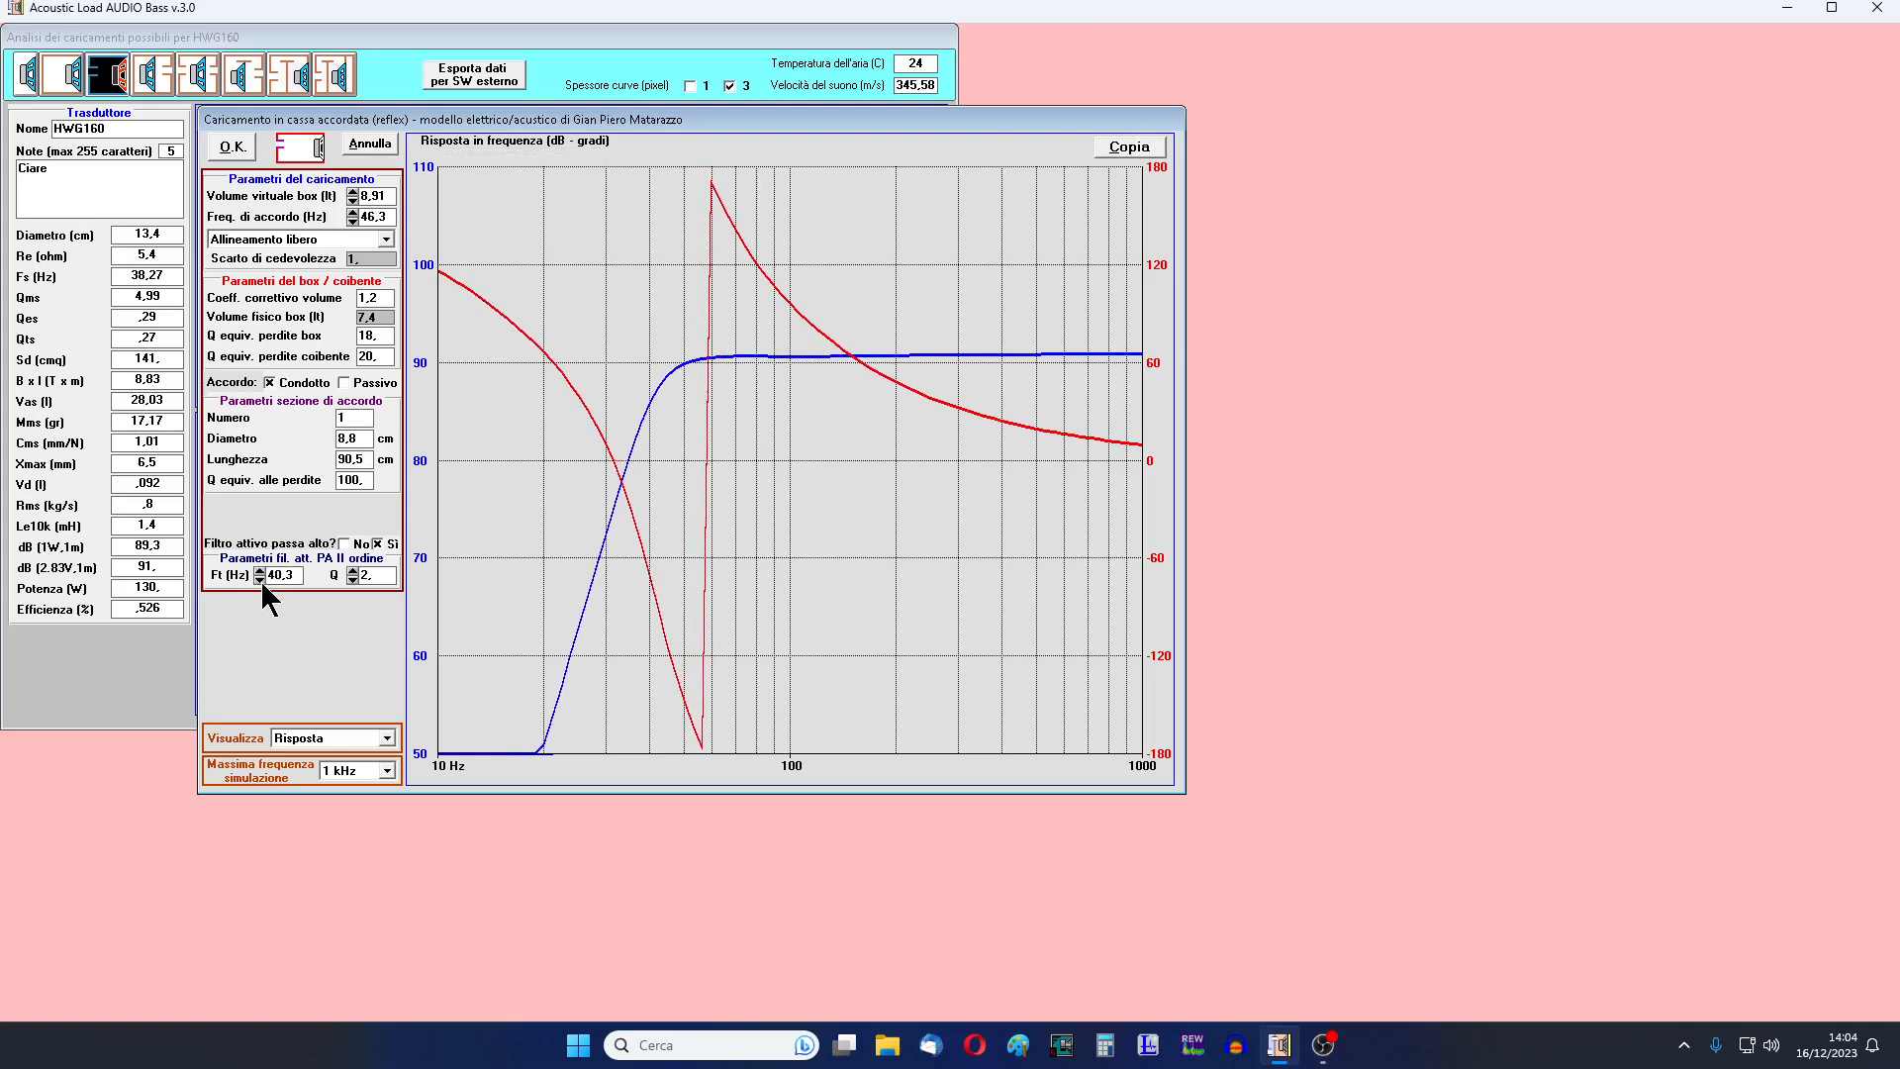
# Adjust the active high-pass filter's Q to 2,3.
pyautogui.click(352, 581)
pyautogui.click(352, 581)
pyautogui.click(353, 581)
pyautogui.click(353, 570)
pyautogui.click(353, 570)
pyautogui.click(352, 570)
pyautogui.click(353, 570)
pyautogui.click(352, 570)
pyautogui.click(352, 570)
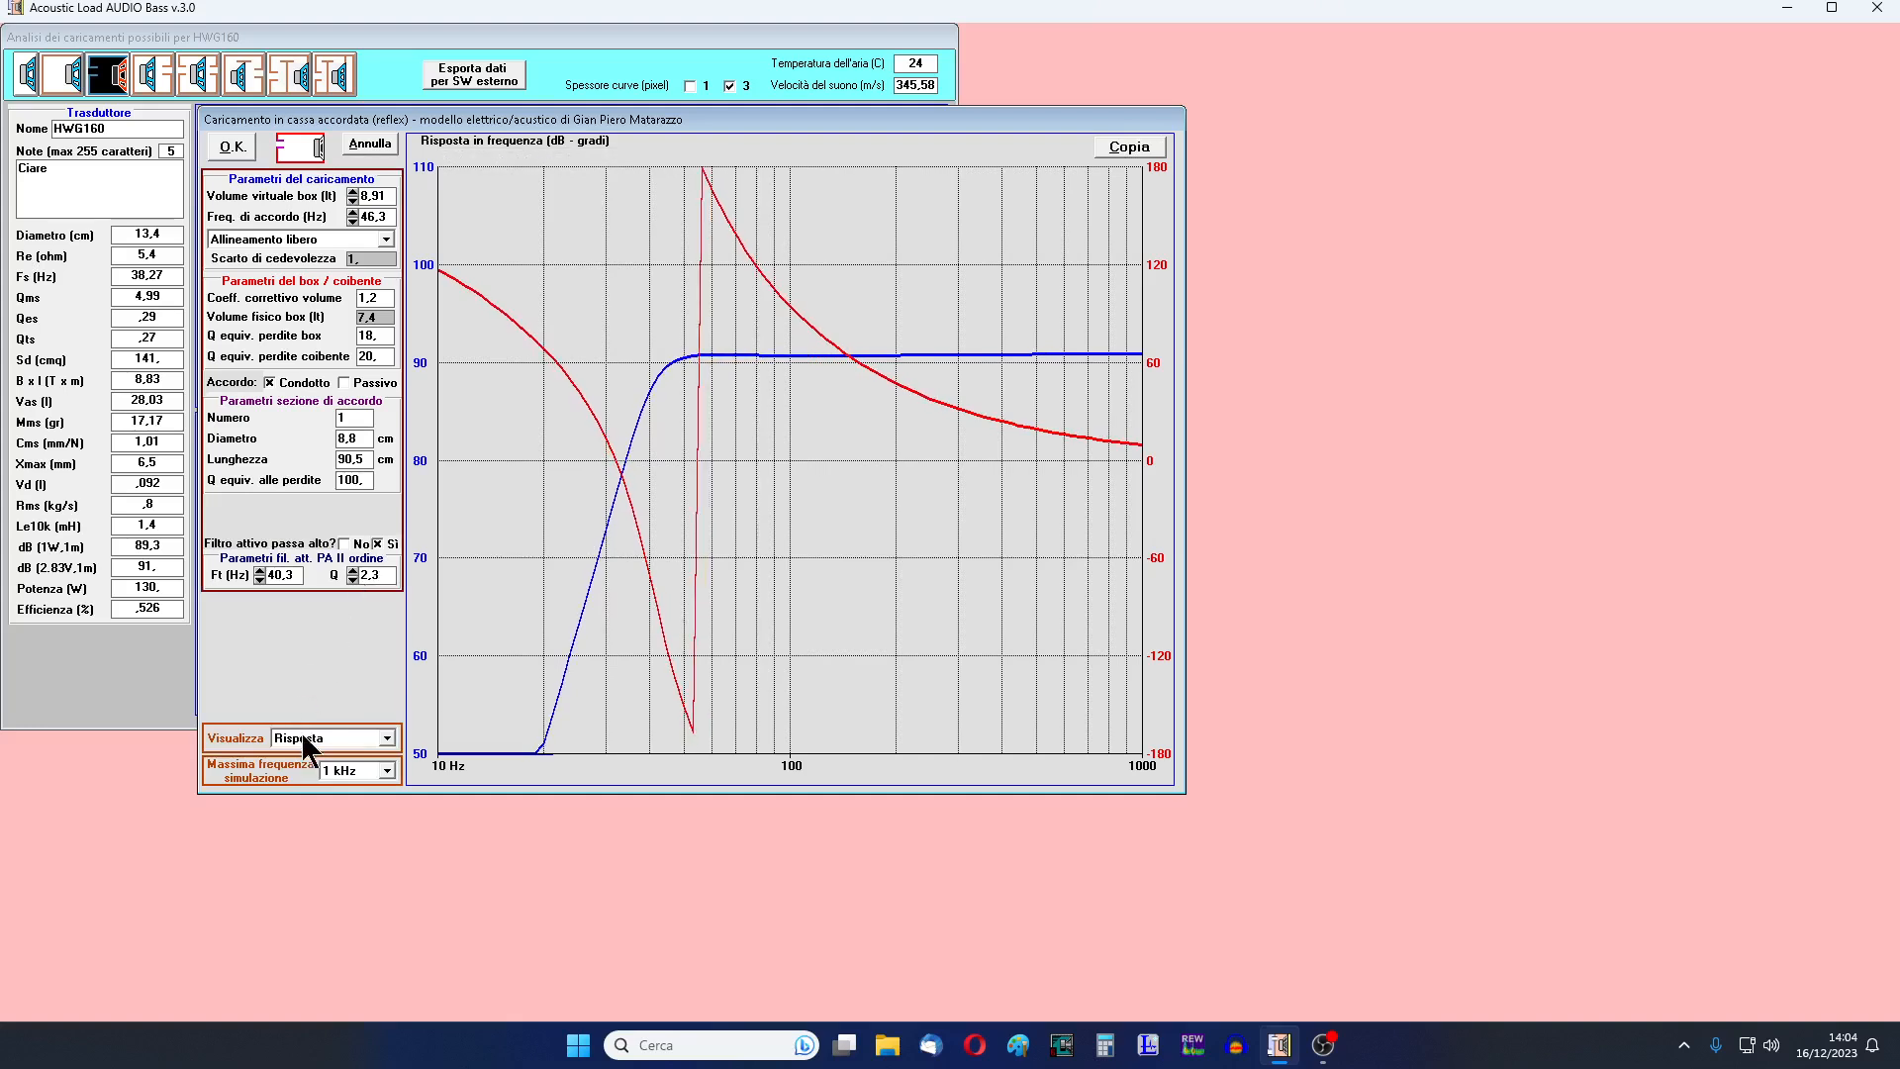
# Examine the design's Impedenza and MIL e MOL graphs and return to the Risposta graph.
pyautogui.click(384, 739)
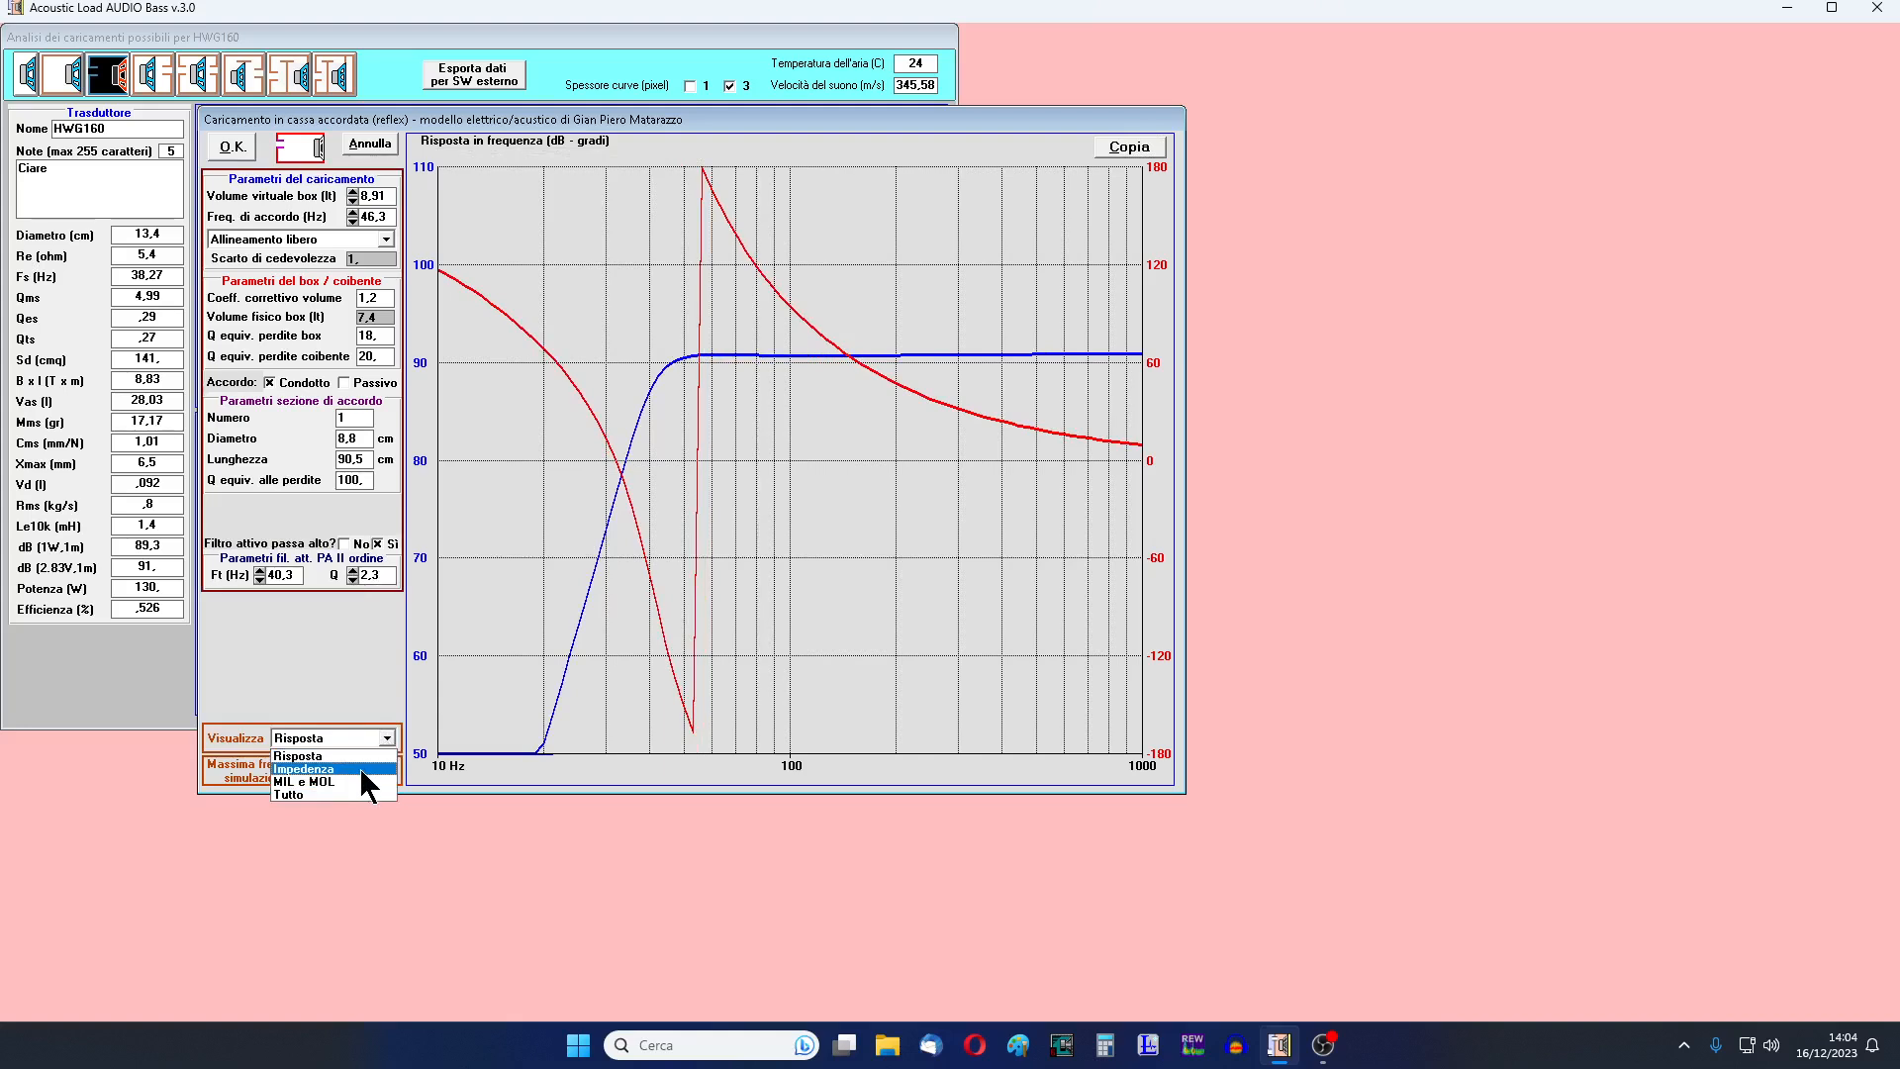
pyautogui.click(359, 768)
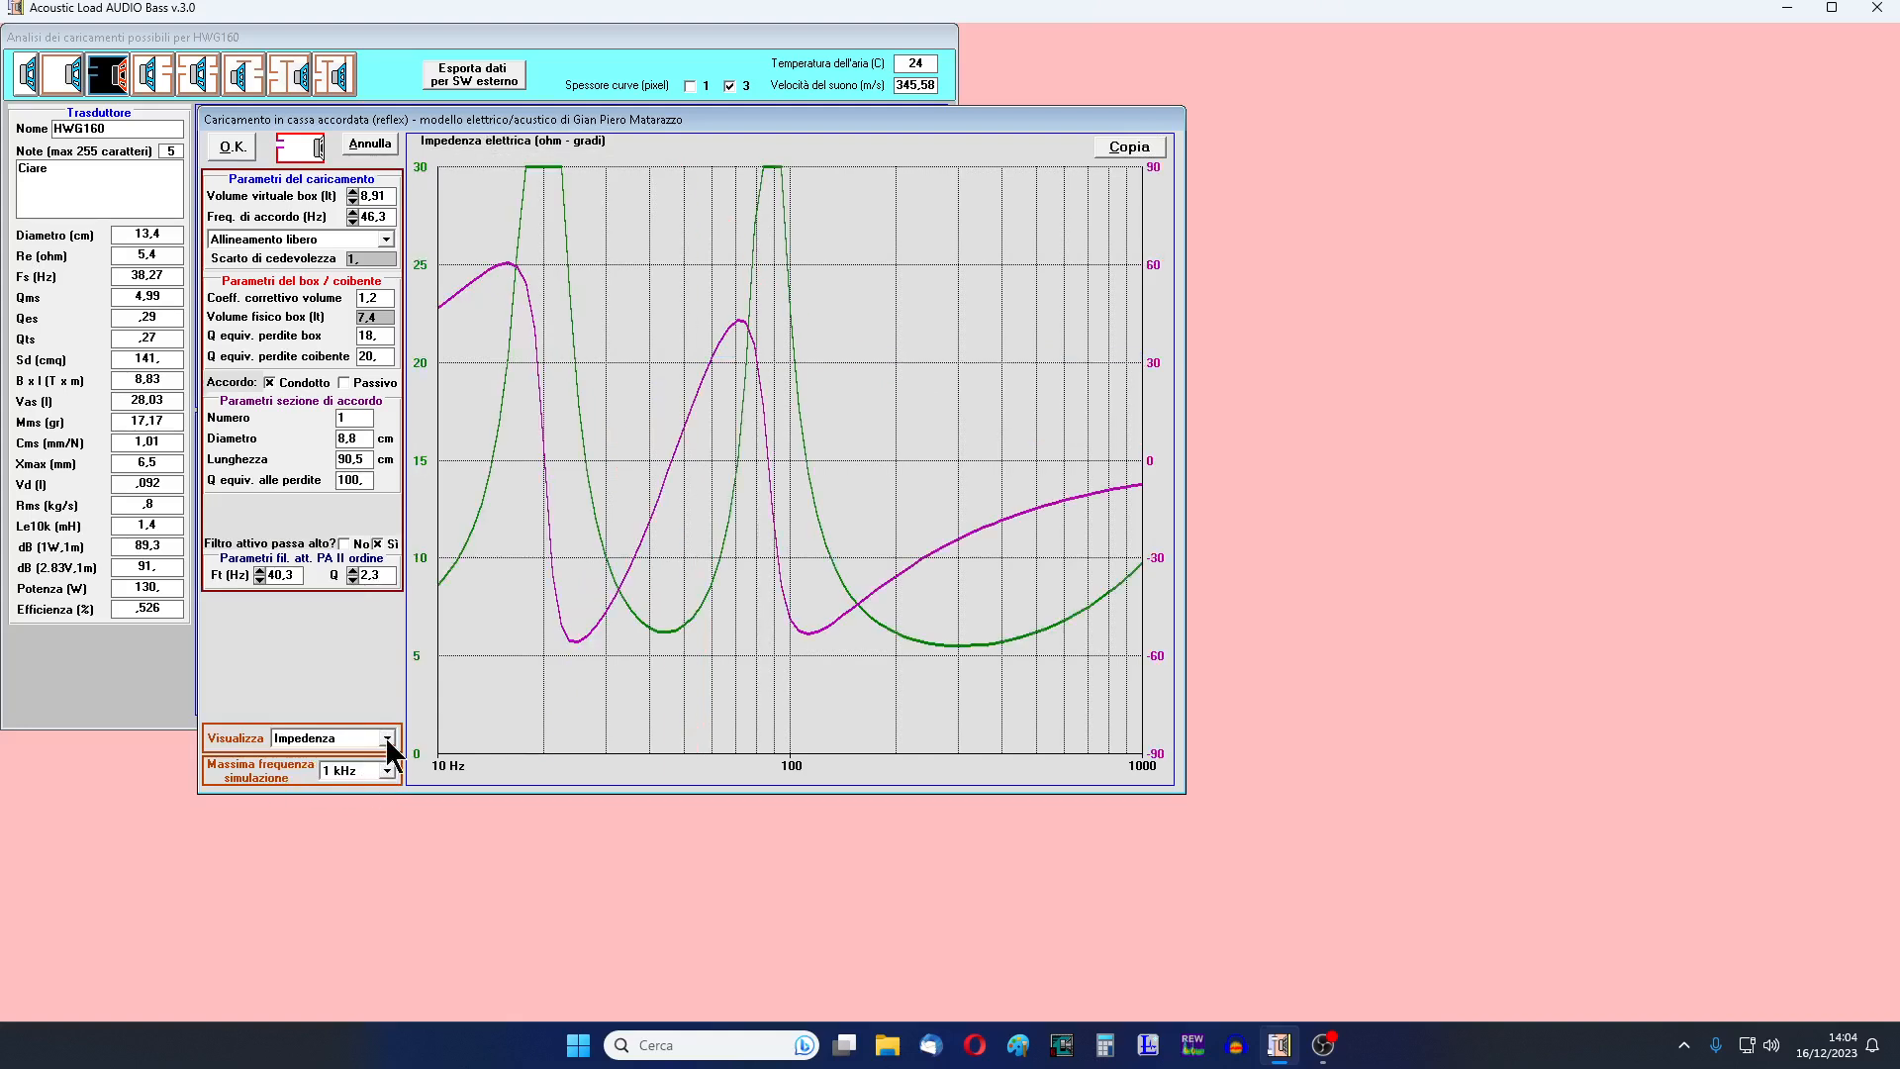
pyautogui.click(386, 742)
pyautogui.click(358, 779)
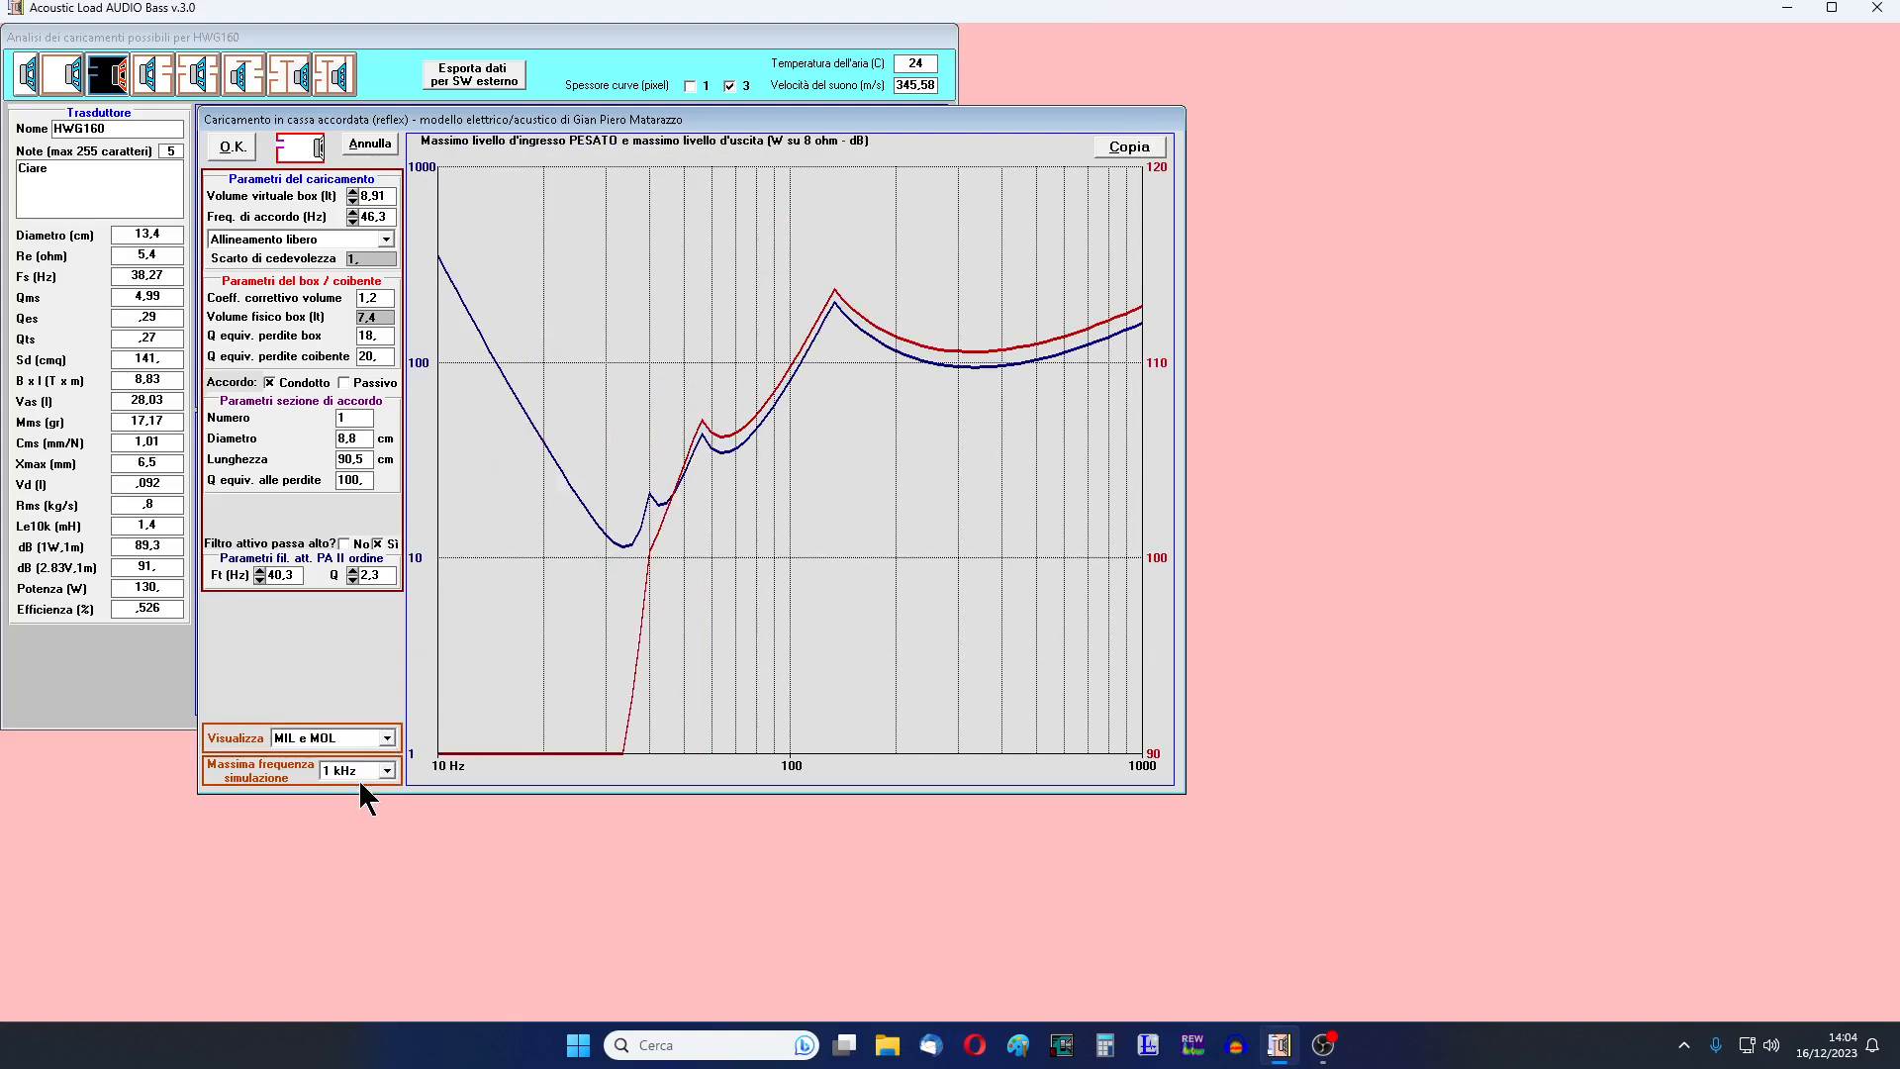
pyautogui.click(388, 739)
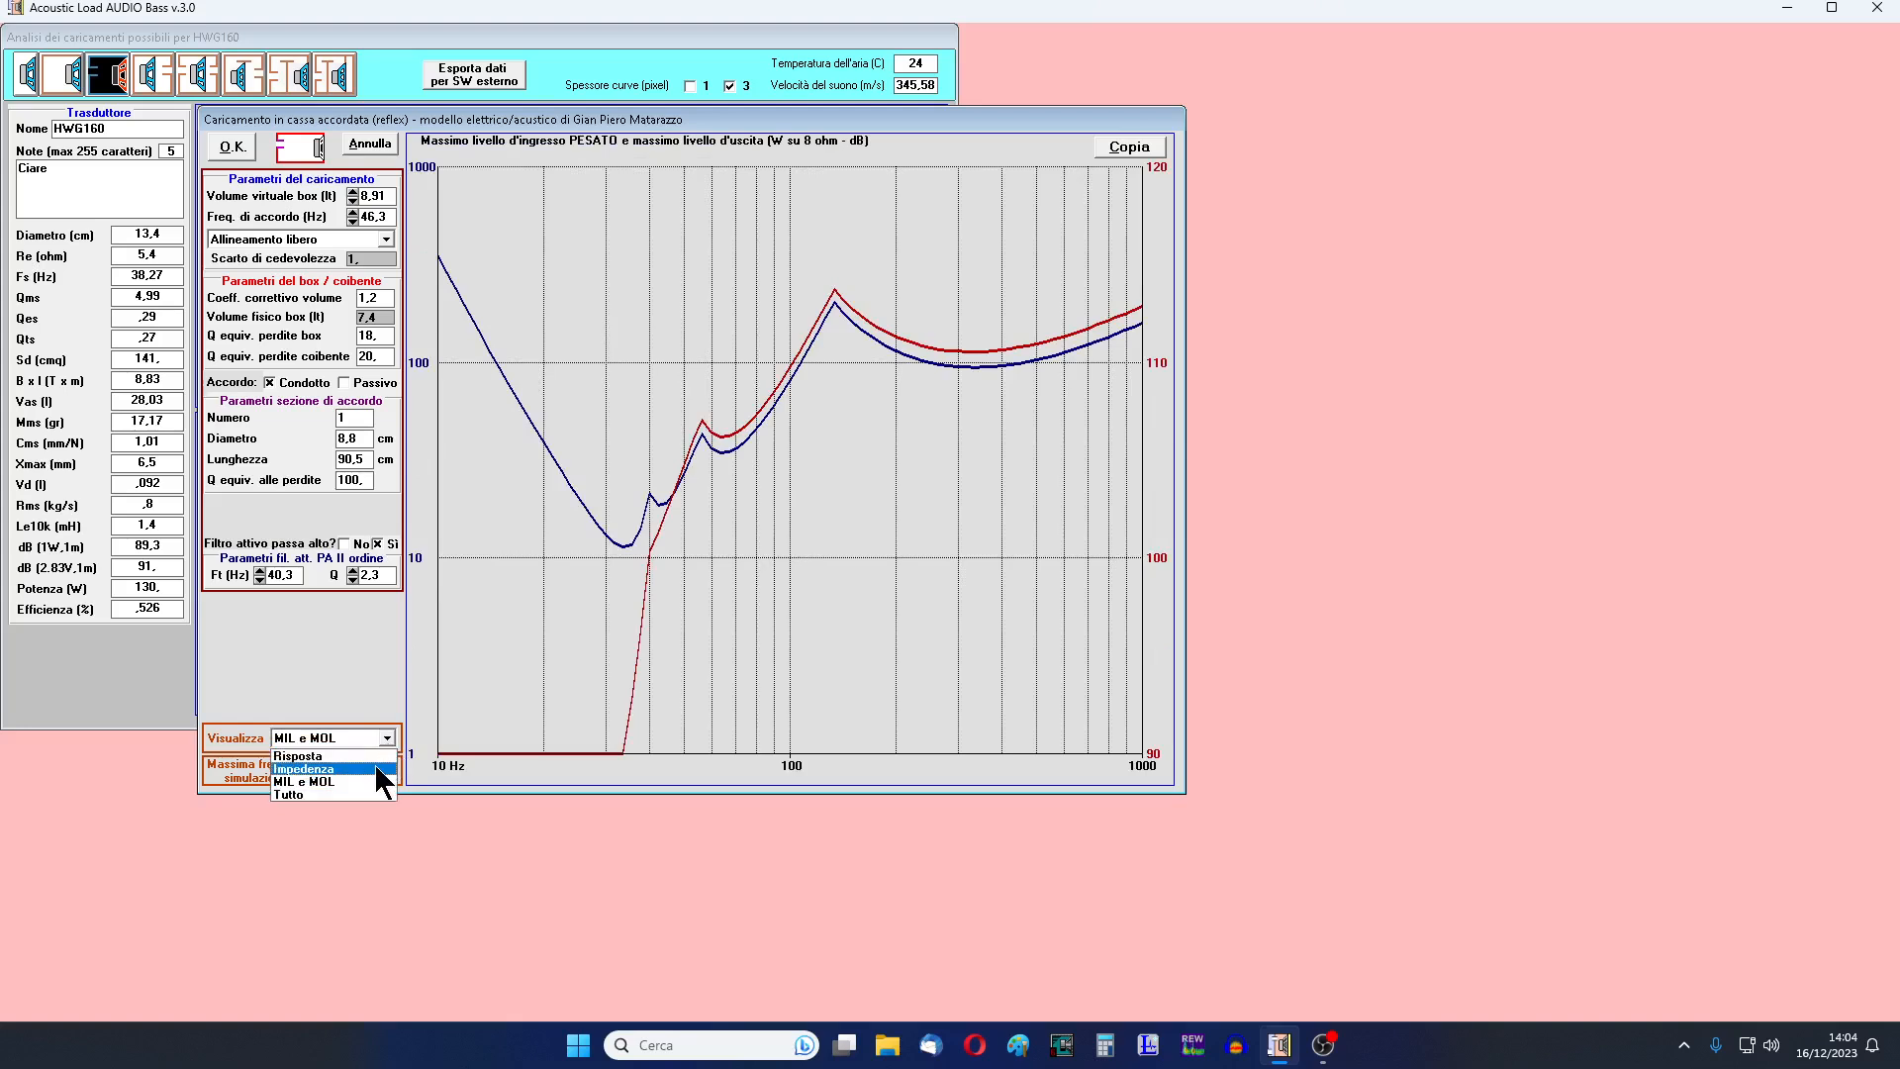
pyautogui.click(384, 756)
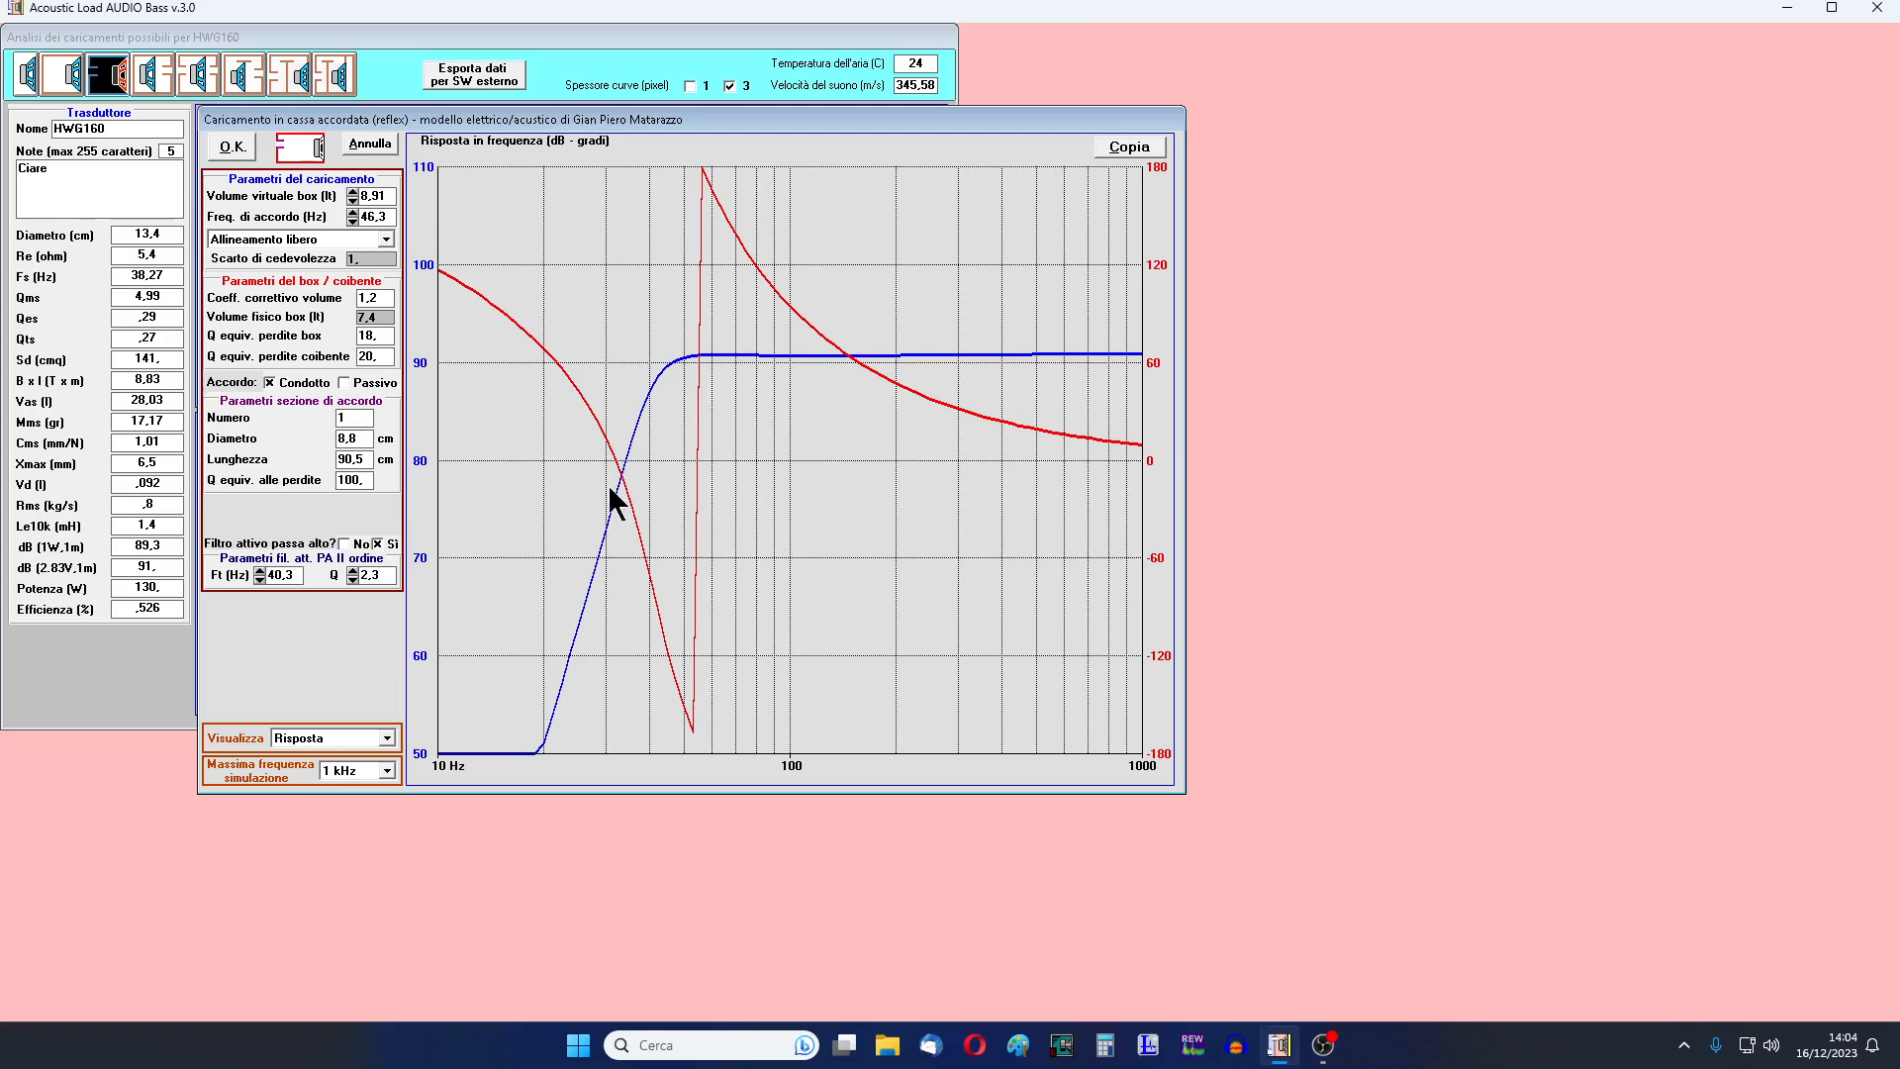
pyautogui.click(386, 738)
pyautogui.click(360, 769)
pyautogui.click(383, 742)
pyautogui.click(362, 776)
pyautogui.click(386, 740)
pyautogui.click(376, 752)
# Set the virtual box volume to 7 lt.
pyautogui.click(383, 197)
pyautogui.write('7')
pyautogui.press('Return')
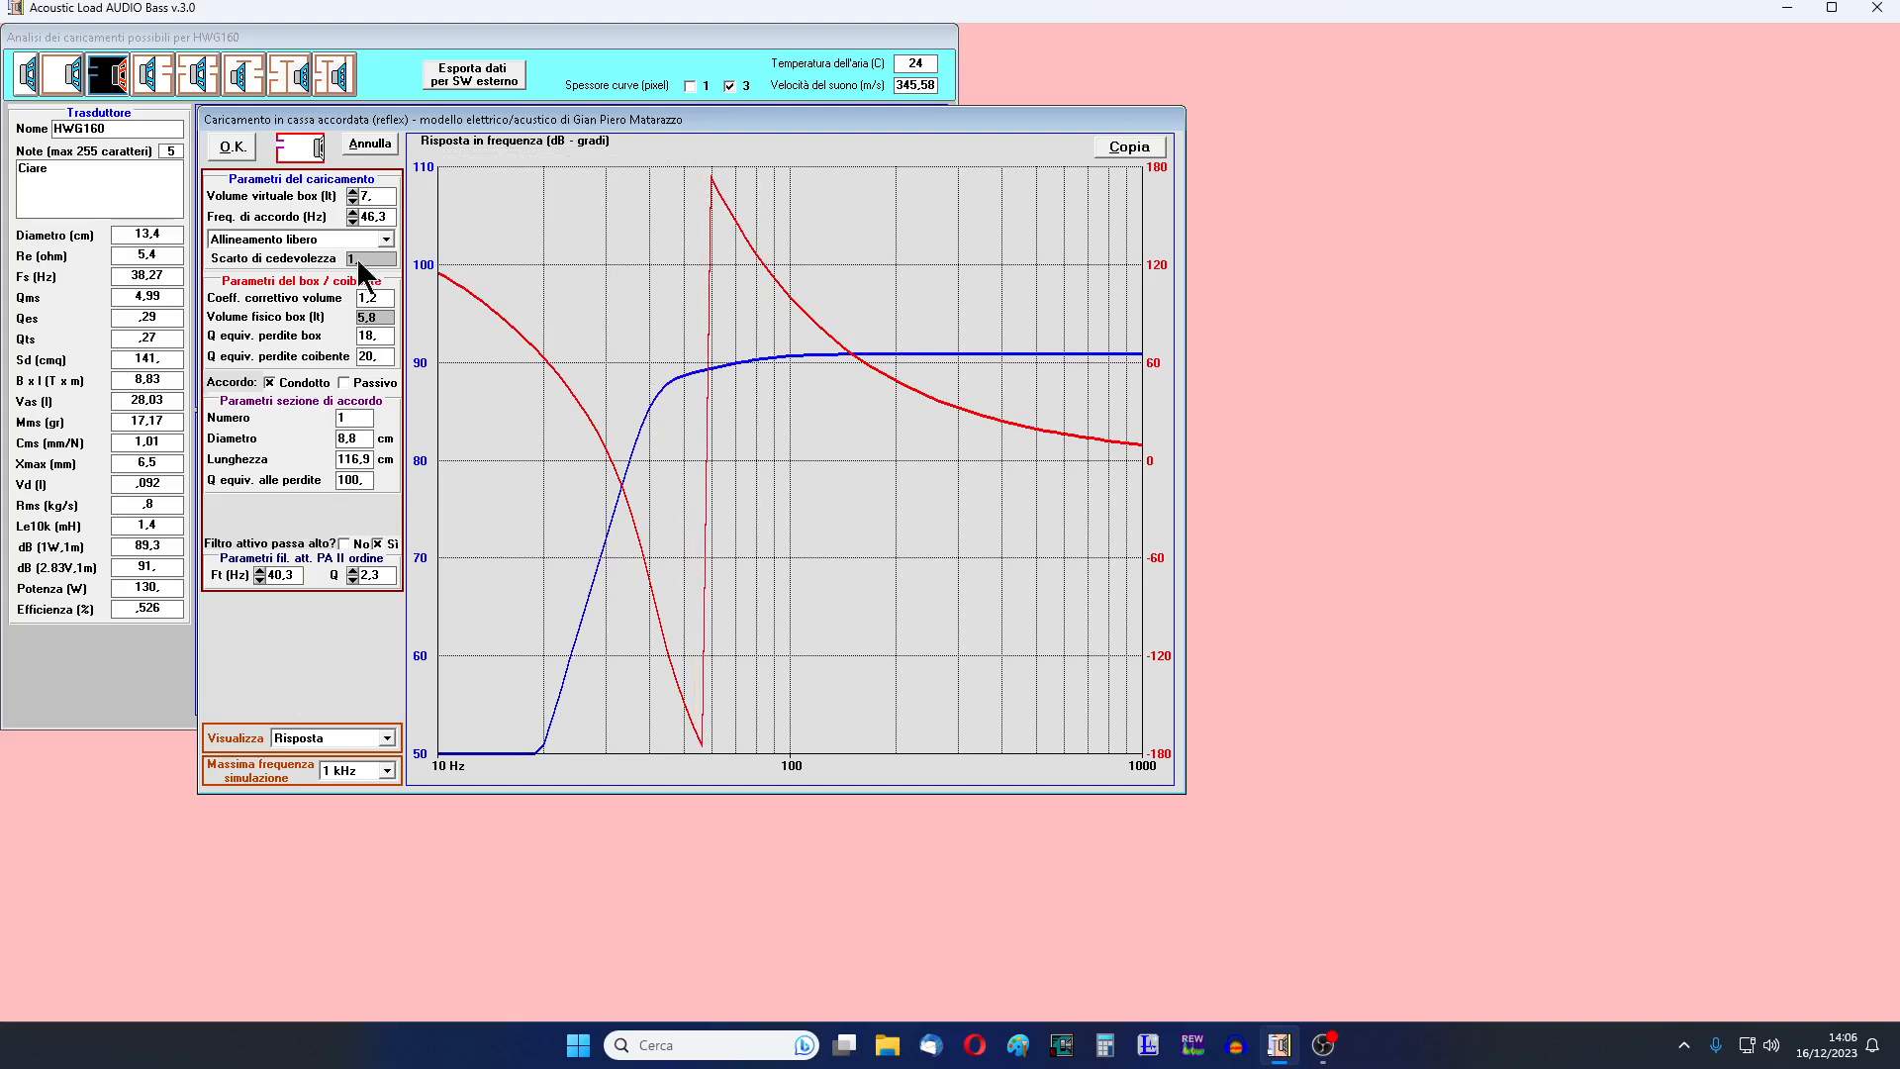
# Adjust the active high-pass filter to an Ft of 46,3 Hz and a Q of 2,22.
pyautogui.click(257, 571)
pyautogui.click(257, 571)
pyautogui.click(257, 571)
pyautogui.click(353, 579)
pyautogui.click(353, 579)
pyautogui.click(352, 579)
pyautogui.click(352, 570)
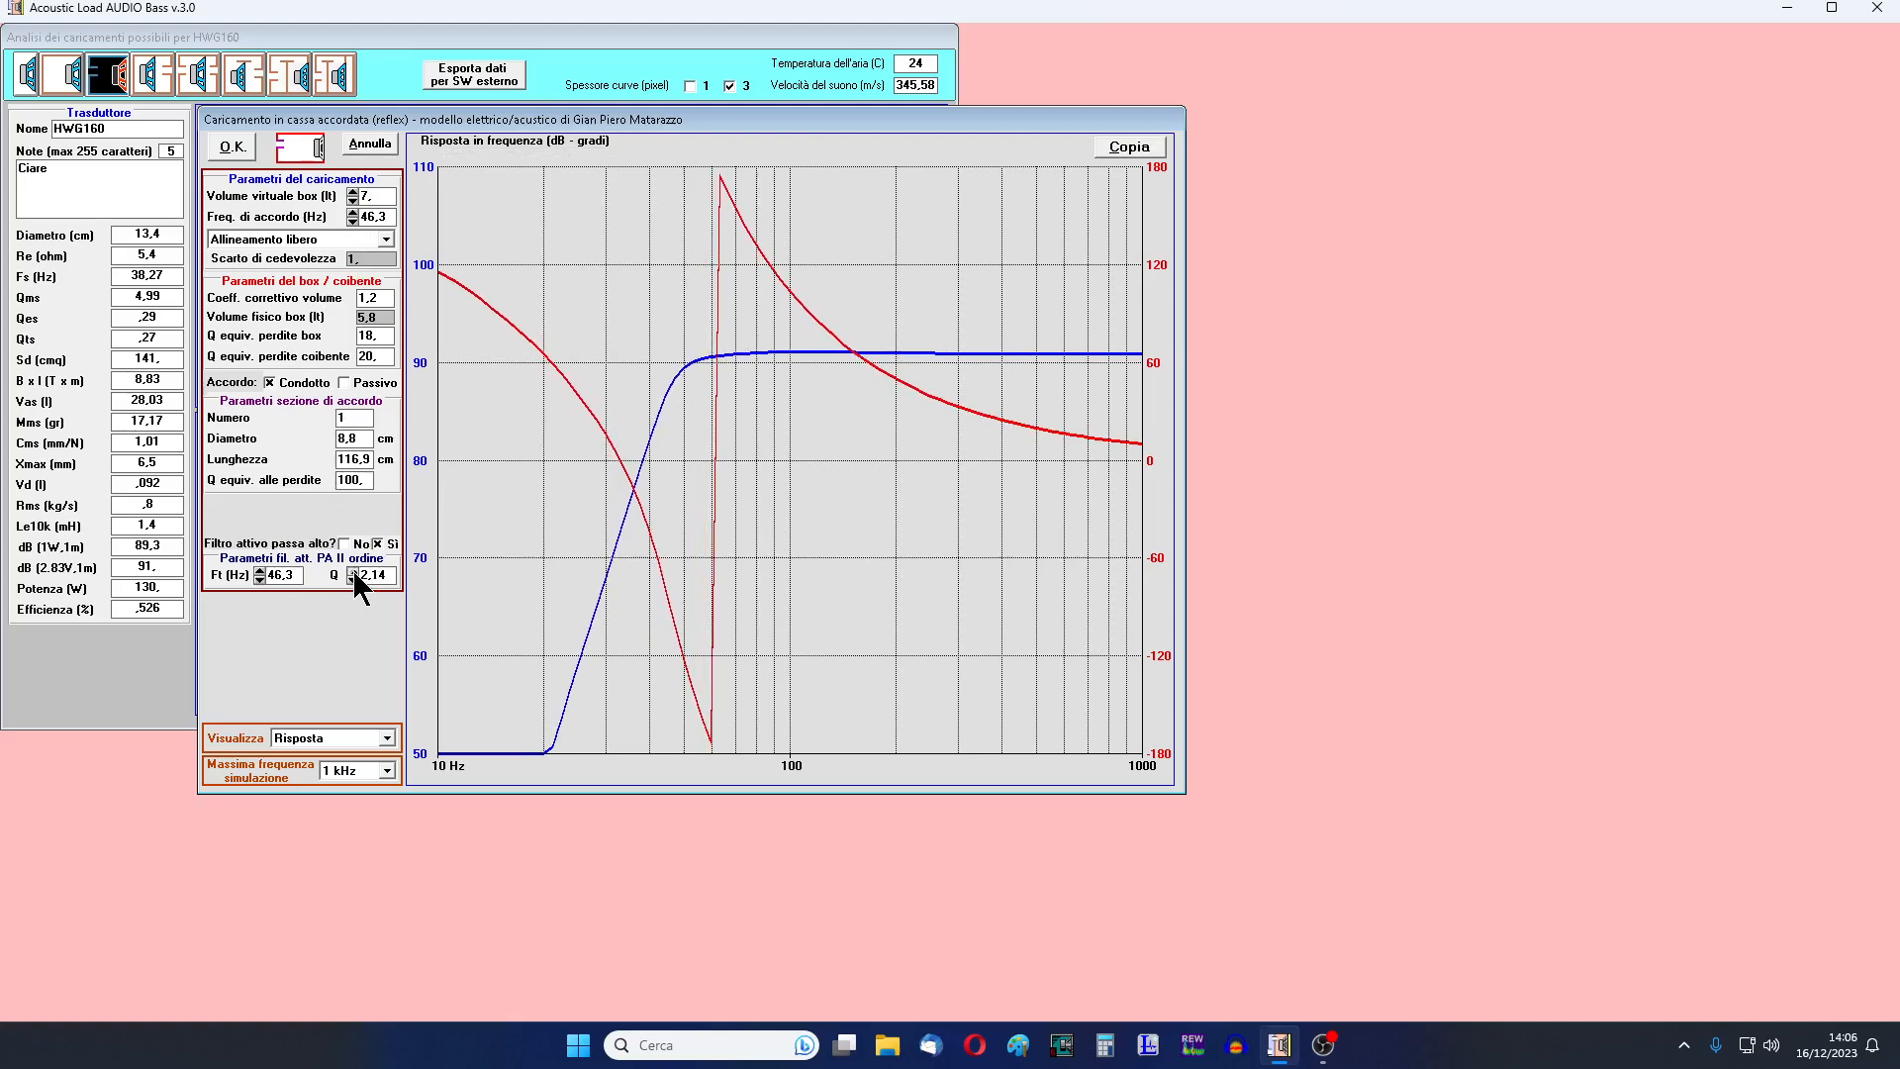
pyautogui.click(353, 581)
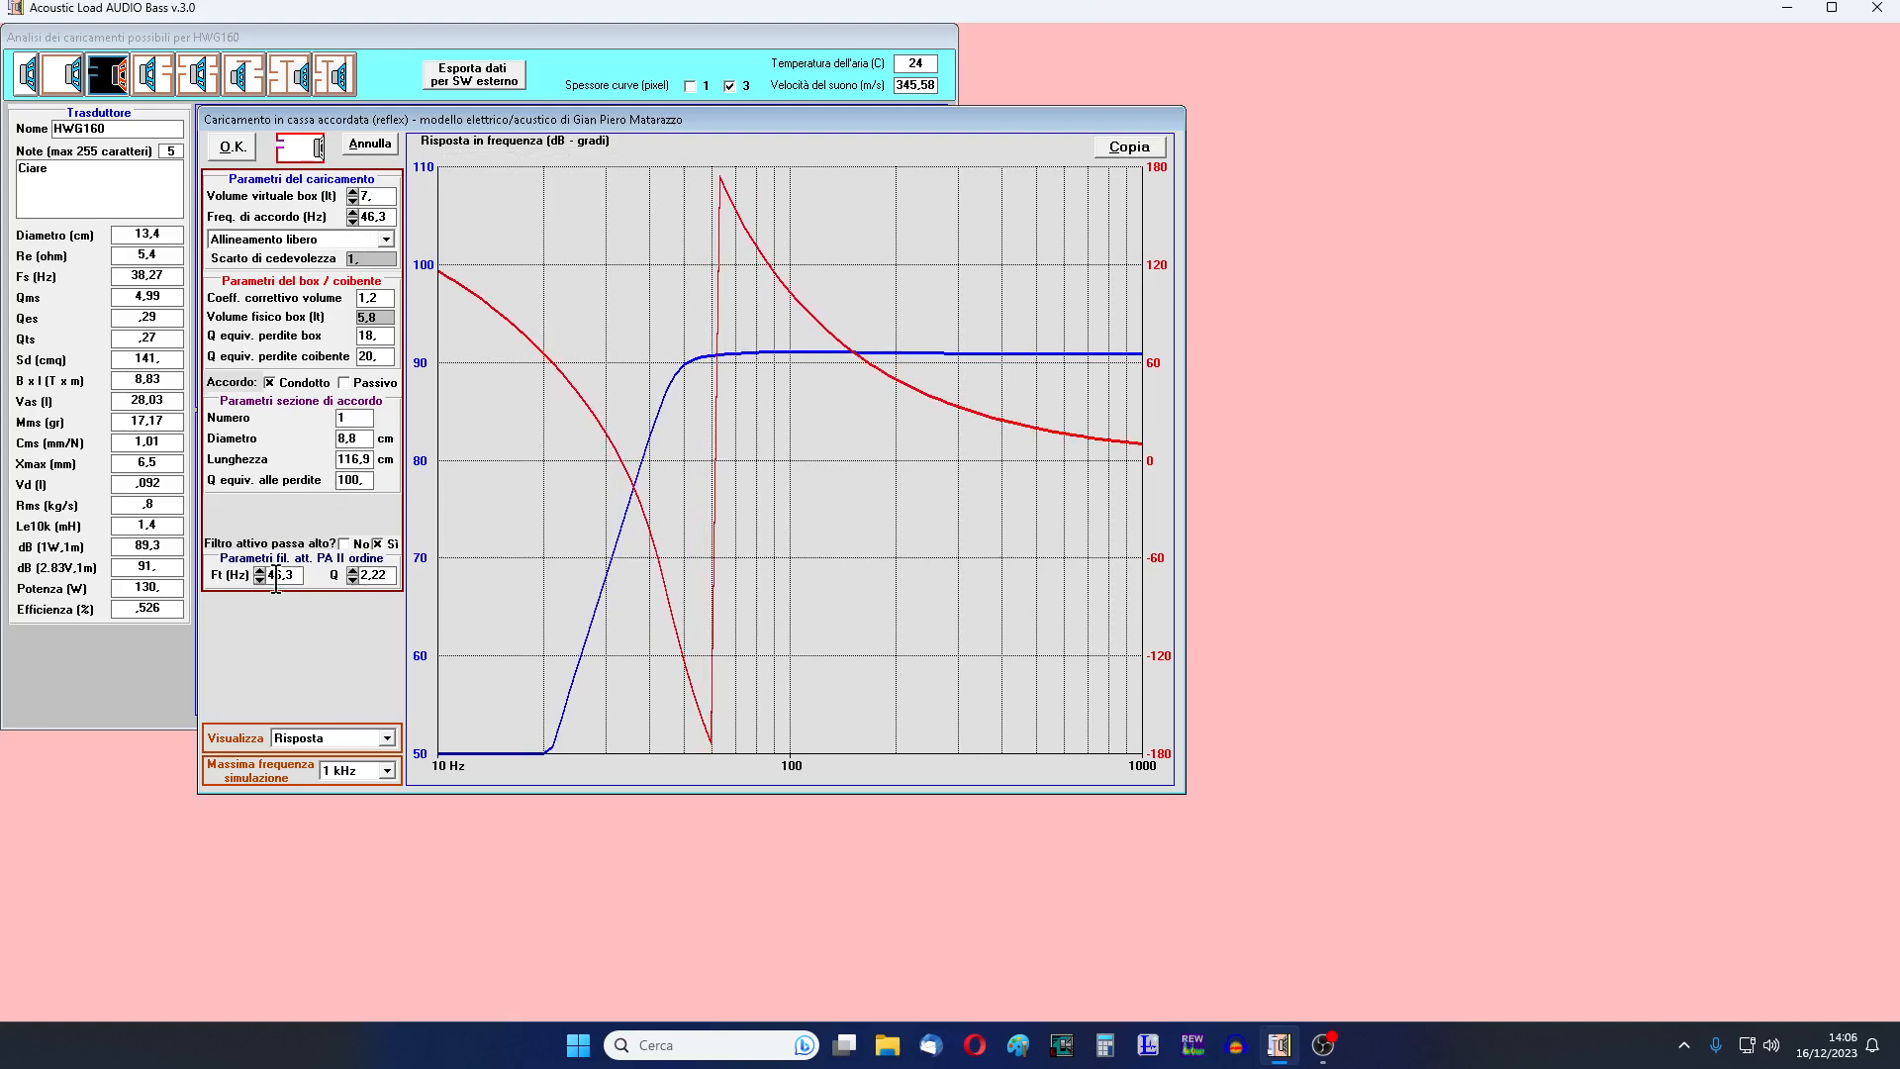
# Try higher and lower box tuning frequencies and settle on 44,7 Hz.
pyautogui.click(352, 221)
pyautogui.click(353, 221)
pyautogui.click(353, 221)
pyautogui.click(354, 212)
pyautogui.click(353, 212)
pyautogui.click(353, 212)
pyautogui.click(353, 222)
pyautogui.click(353, 222)
pyautogui.click(353, 223)
pyautogui.click(353, 222)
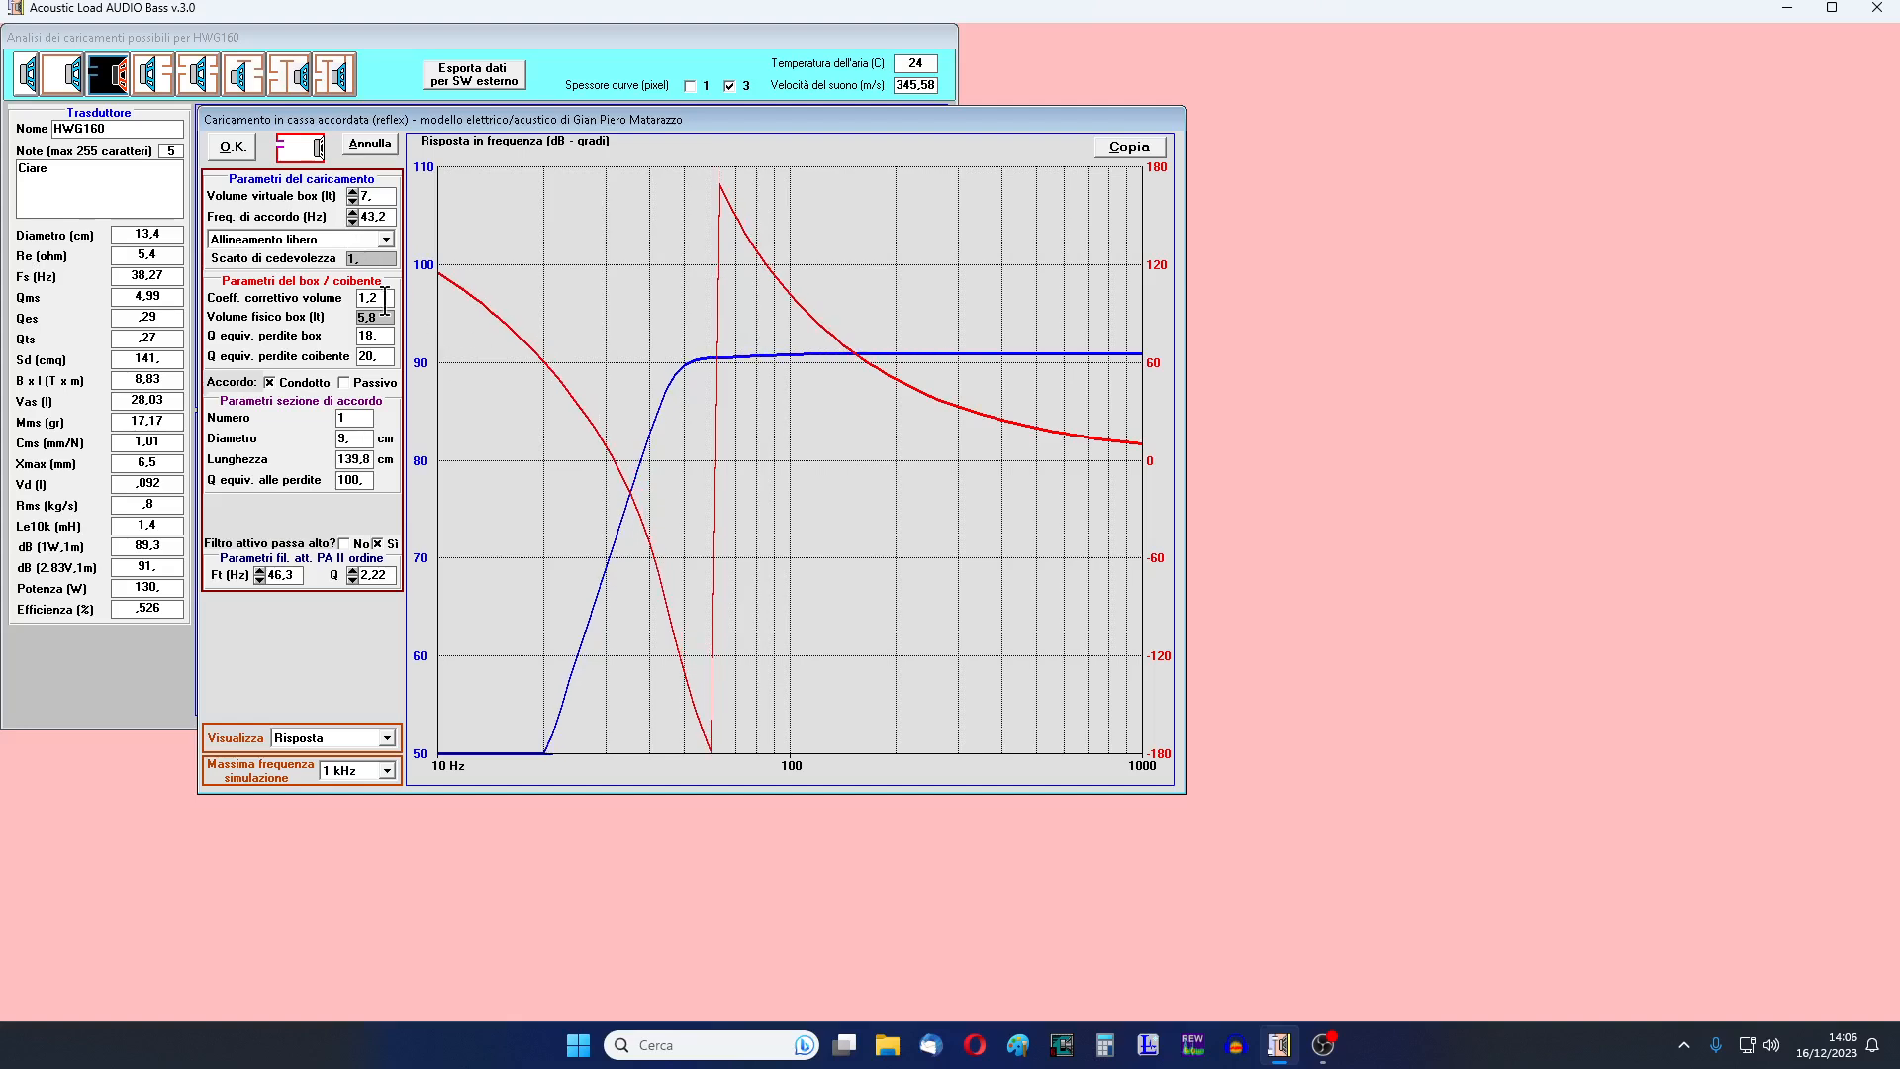
pyautogui.click(353, 212)
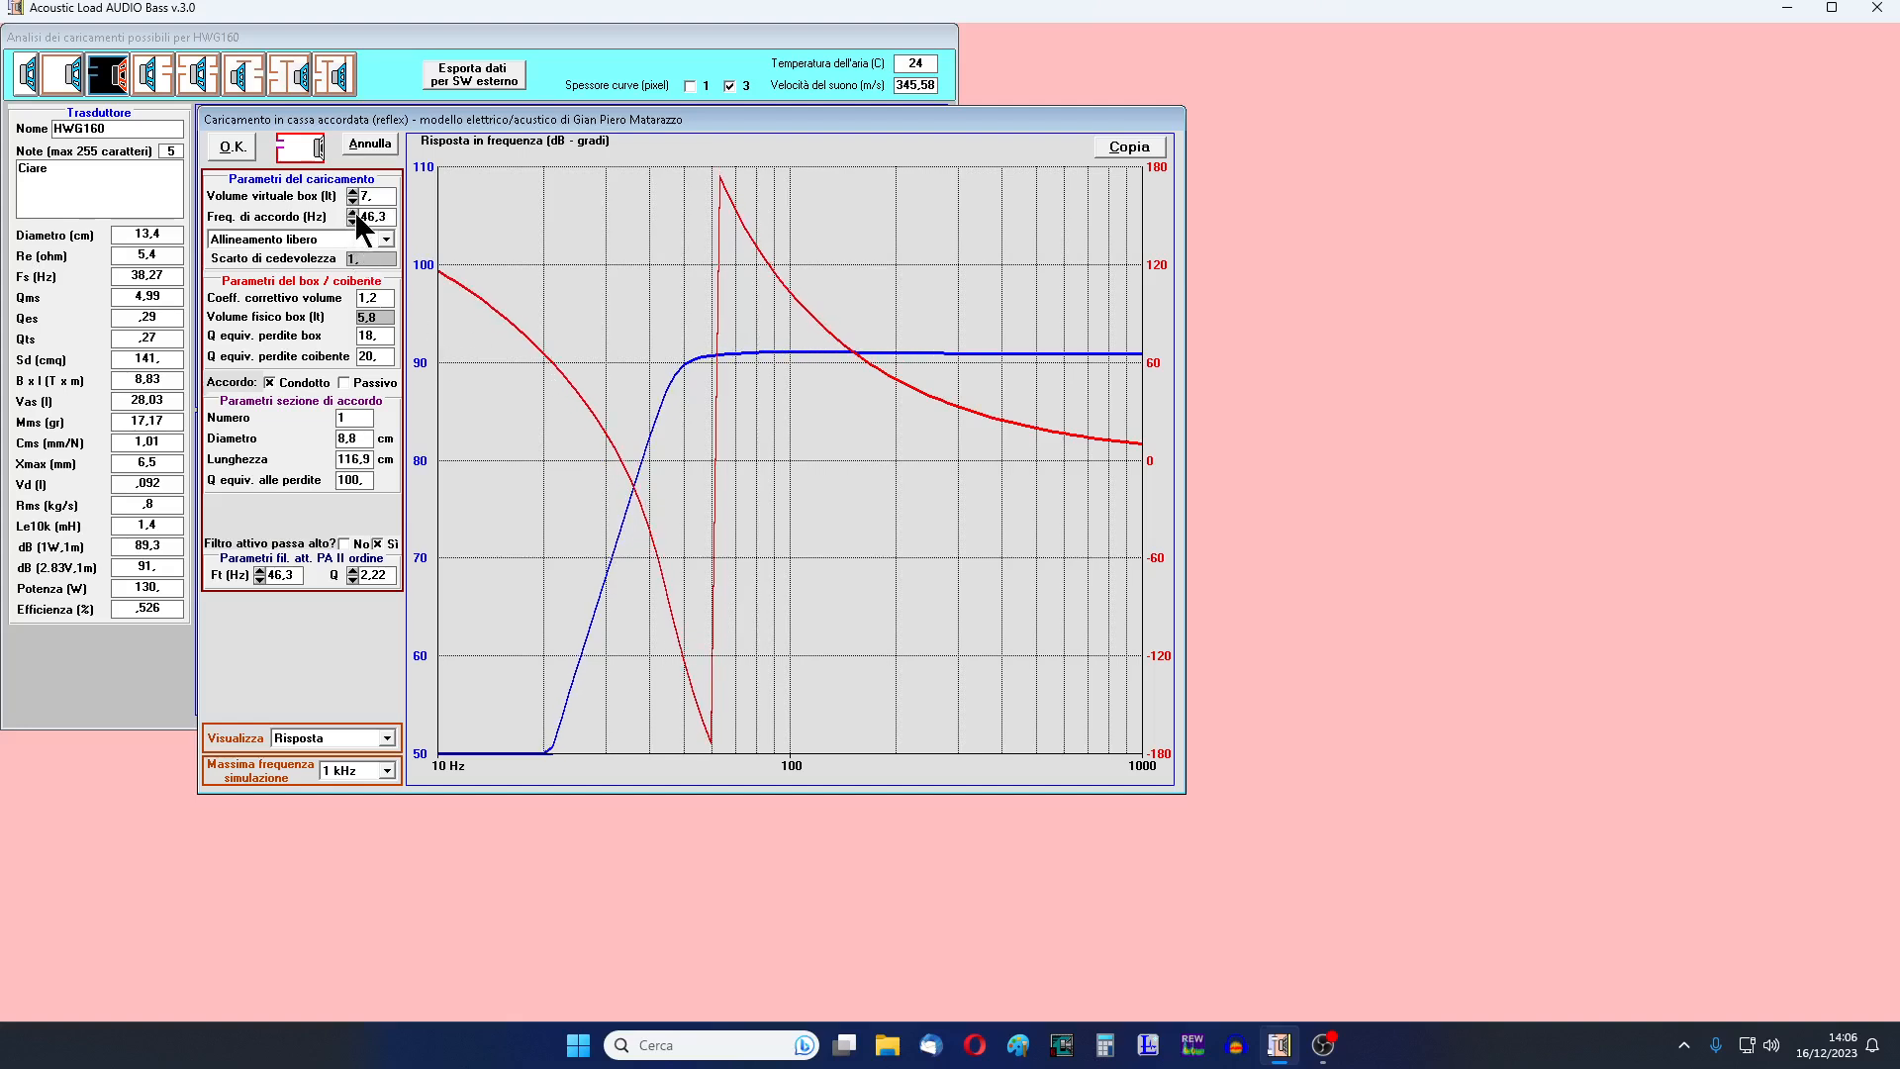
pyautogui.click(354, 223)
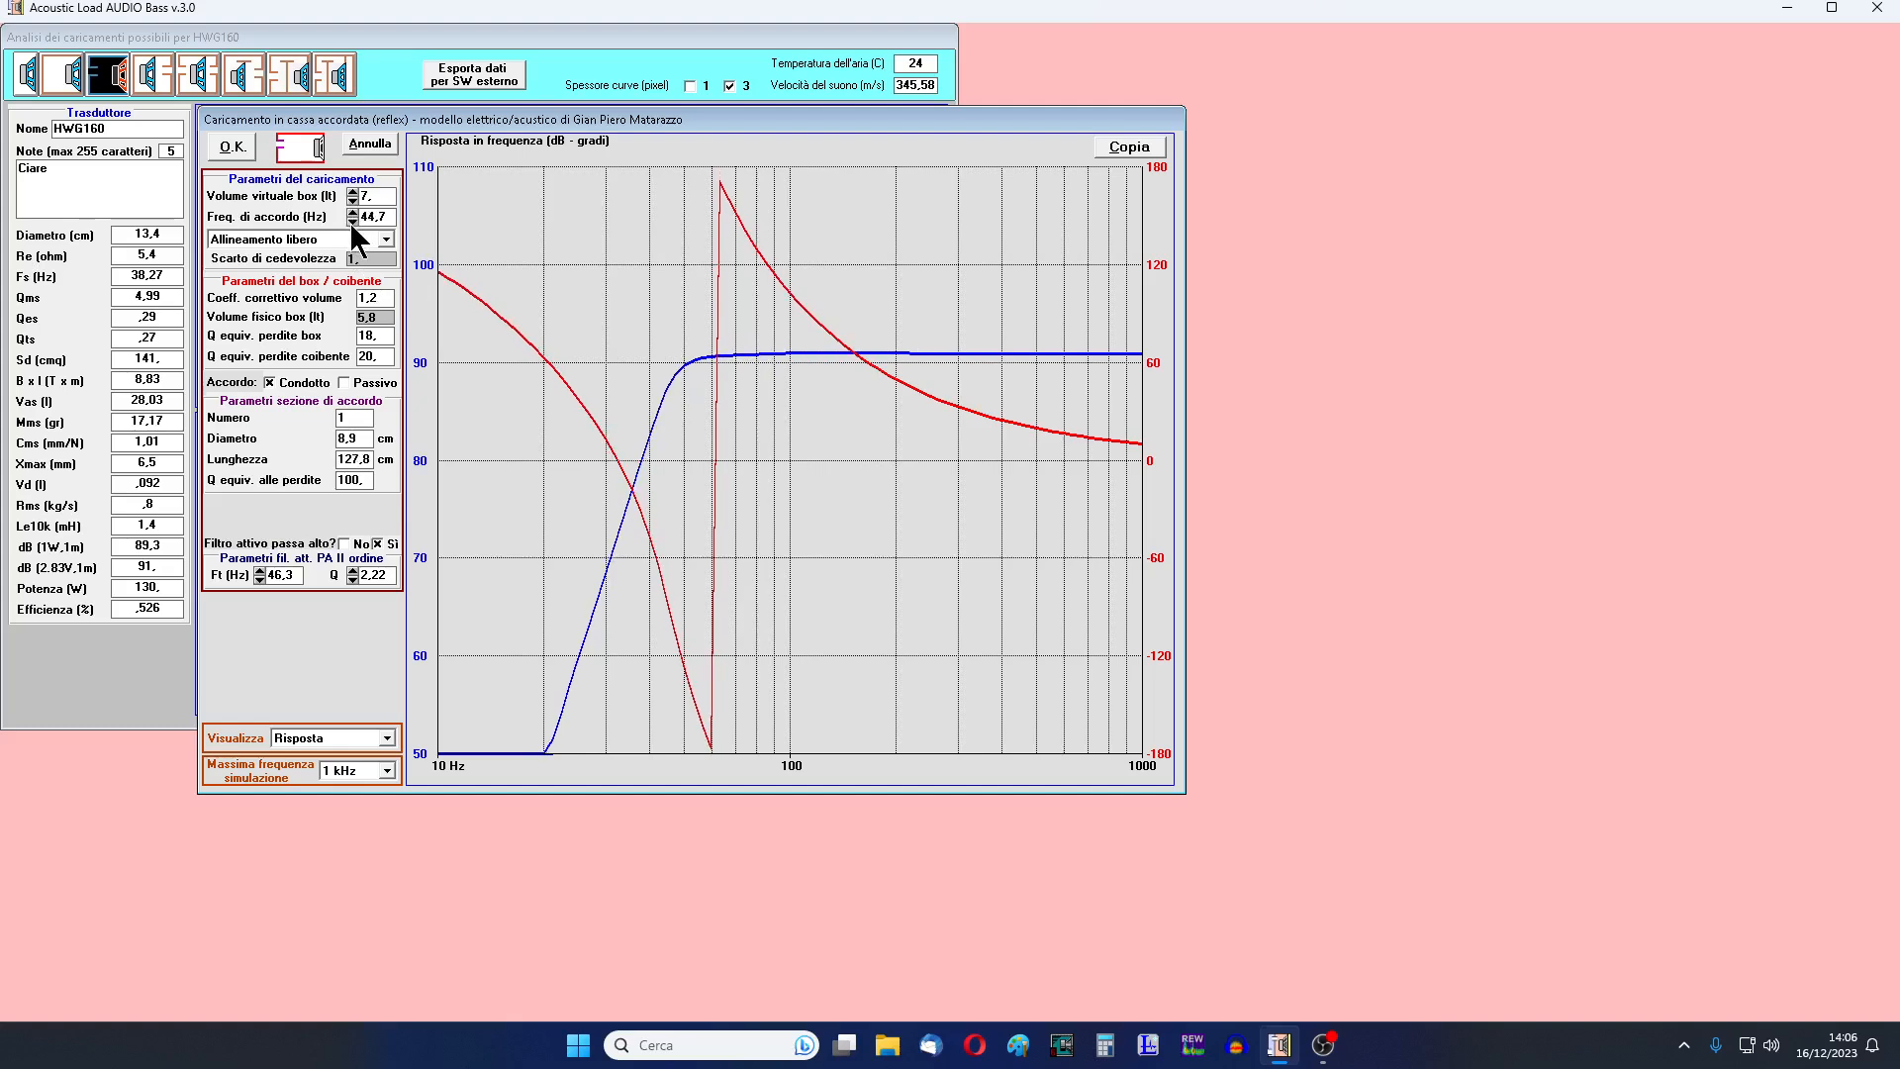